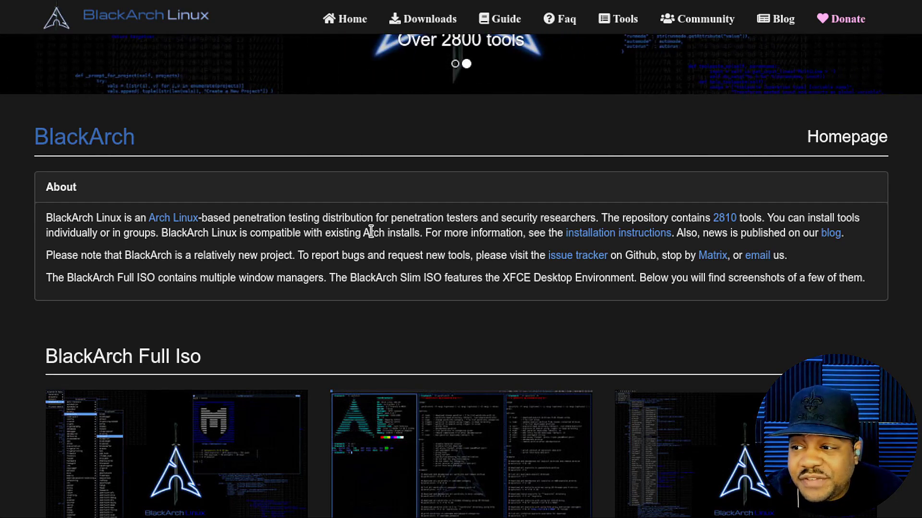
scroll(511, 300, down, 4)
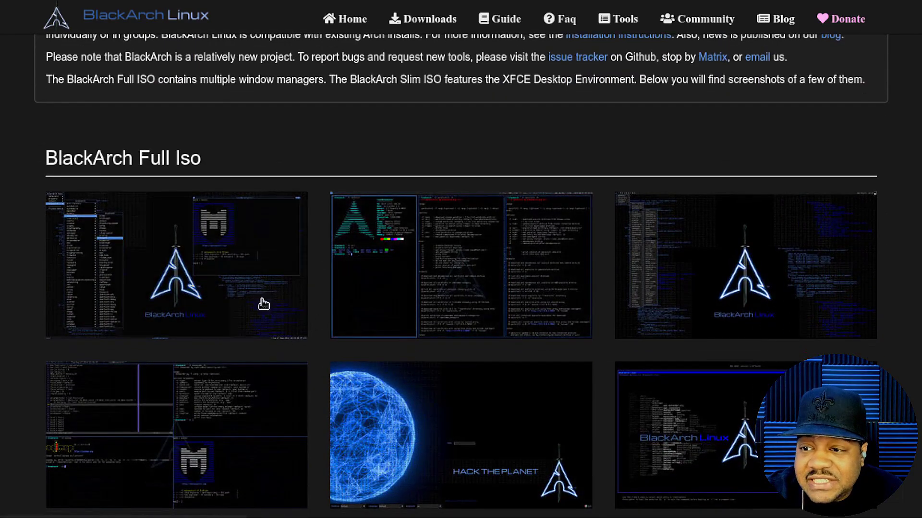
scroll(499, 262, down, 4)
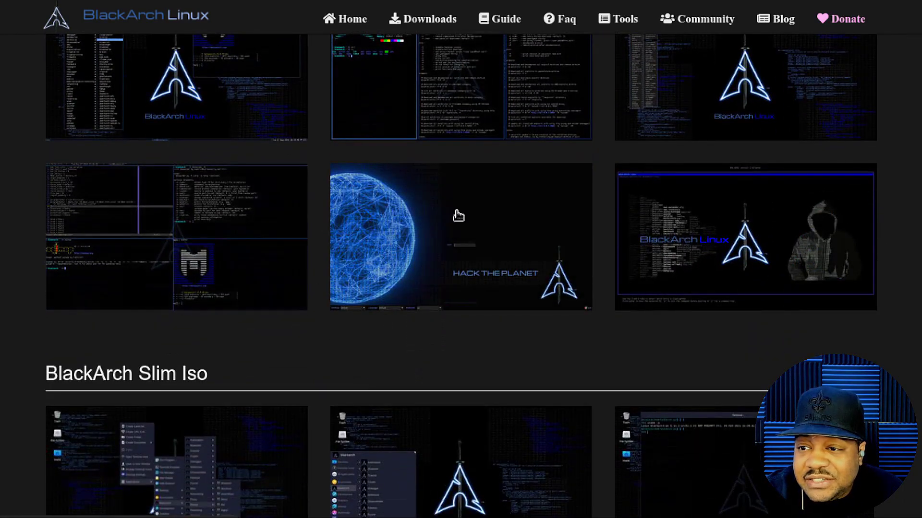
scroll(449, 174, down, 5)
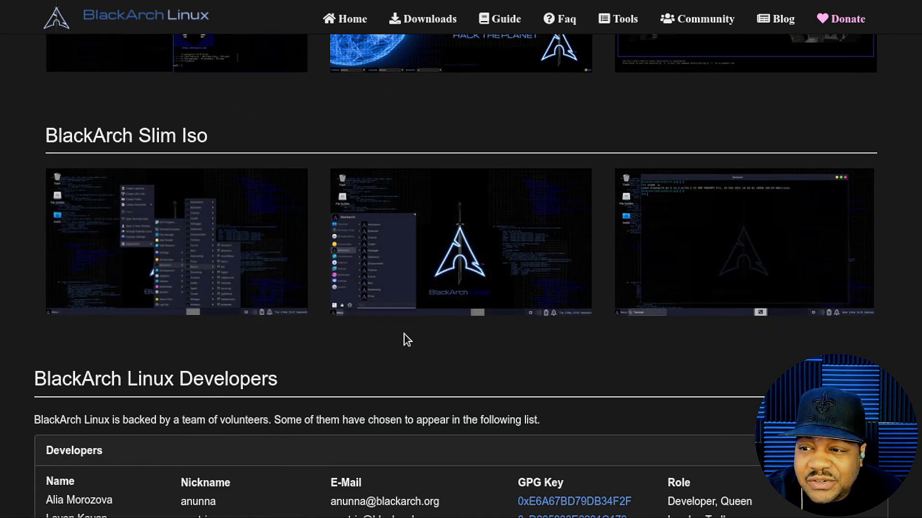
scroll(405, 332, up, 15)
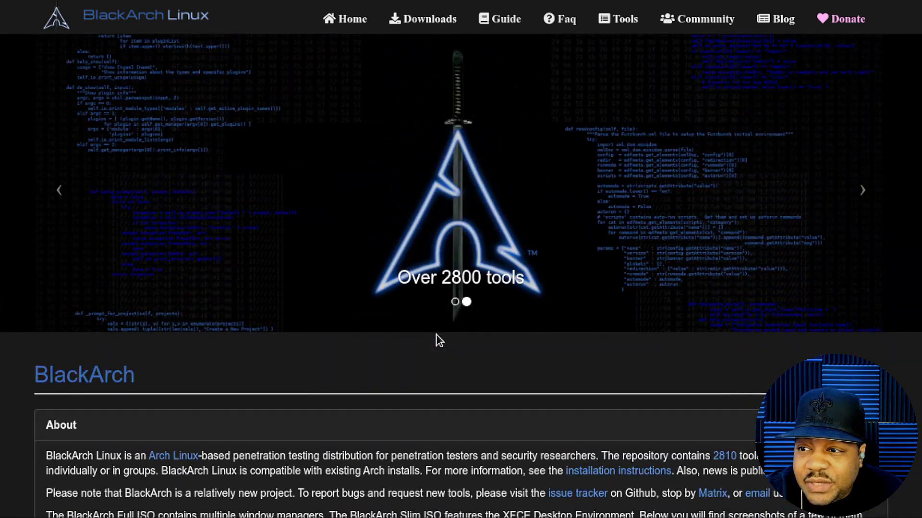
Step: Go to the Downloads ISO table and highlight the Full ISO's 18 GB size, description and 09.01 date
click(424, 28)
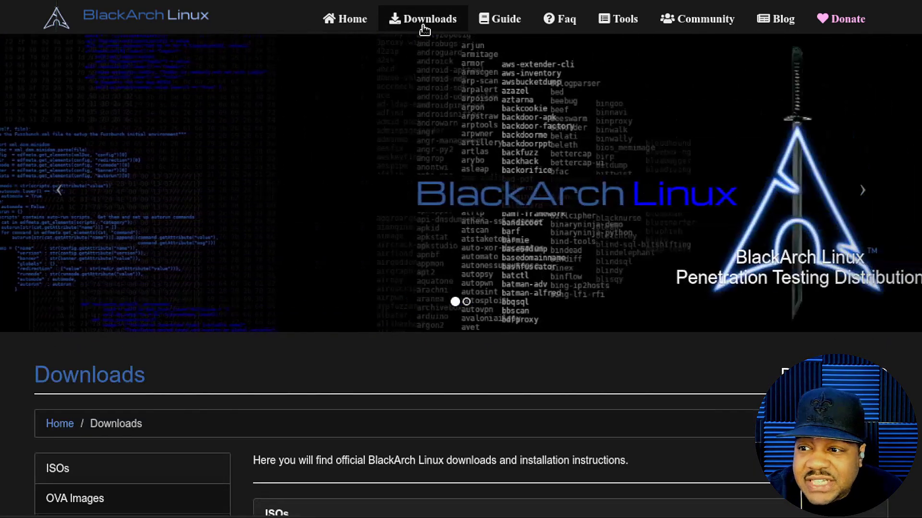
scroll(595, 408, down, 5)
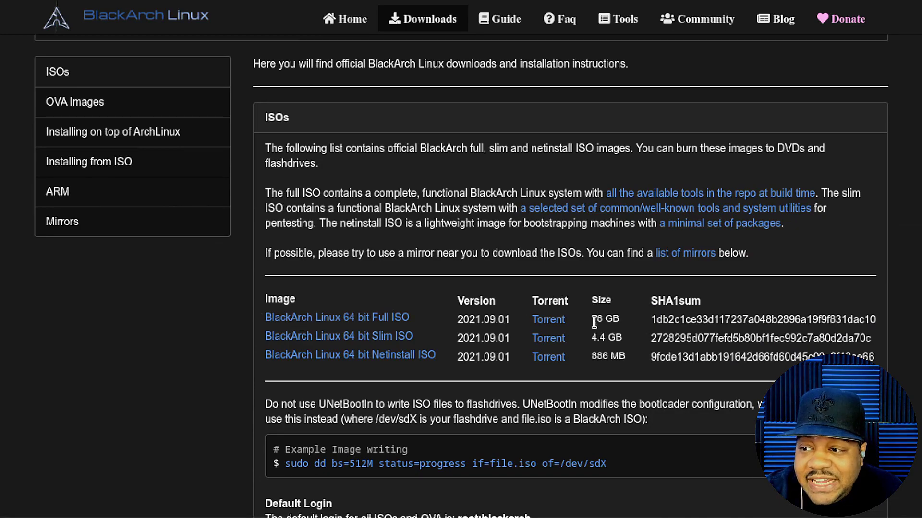
drag(591, 320, 622, 325)
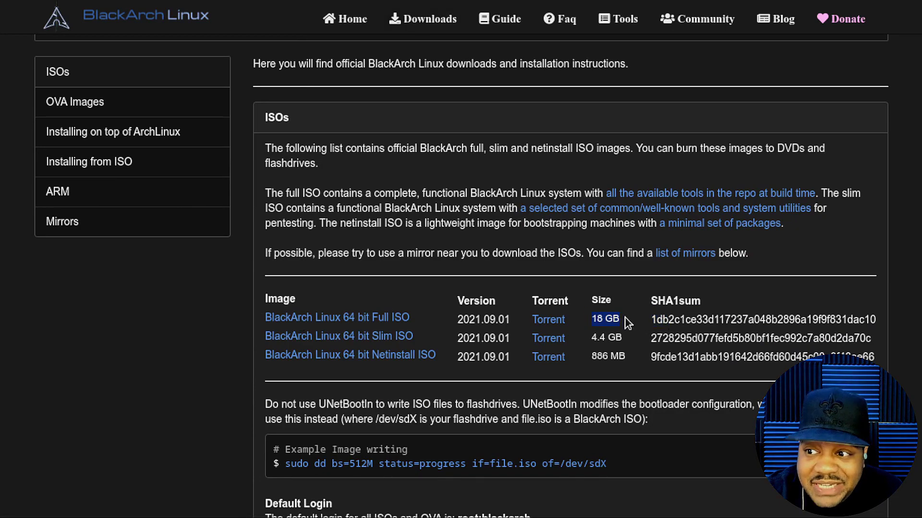
click(630, 323)
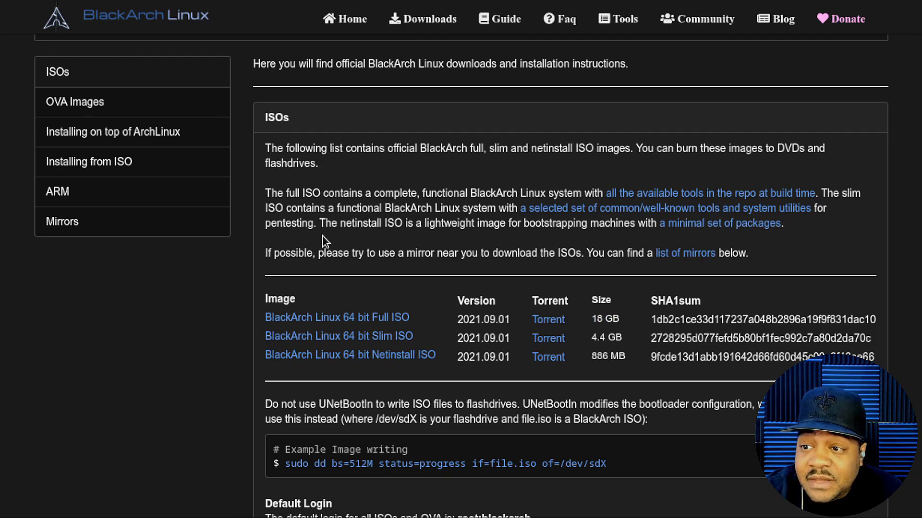
drag(267, 192, 588, 192)
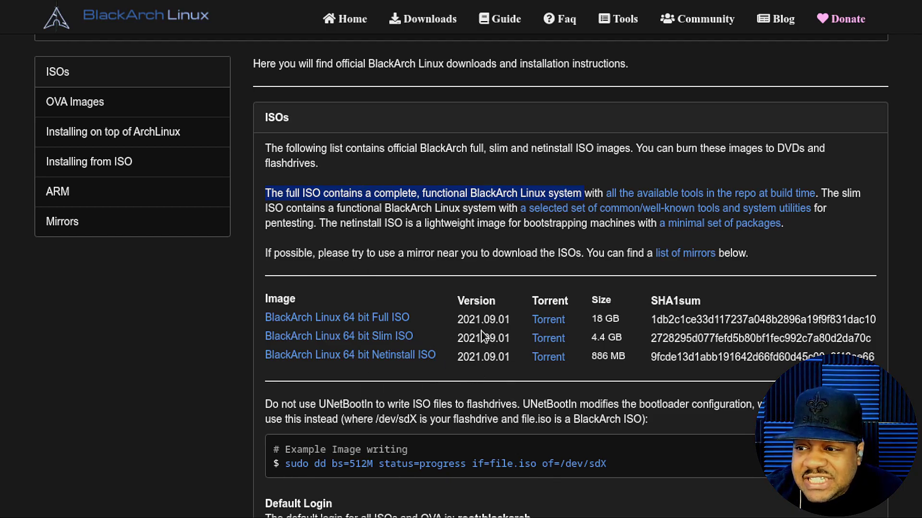
drag(484, 320, 508, 322)
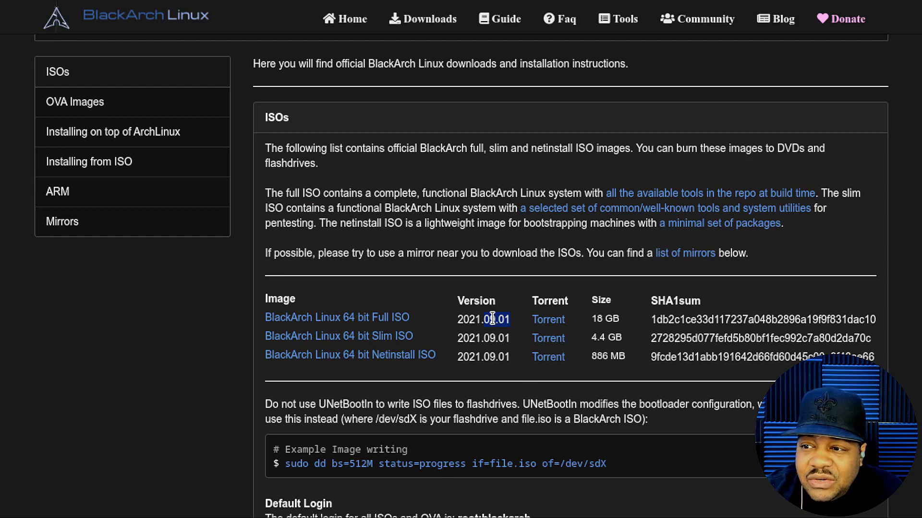
Step: Scroll the OVA and ArchLinux sections, highlighting their heading and the image-writing example line
scroll(485, 311, down, 5)
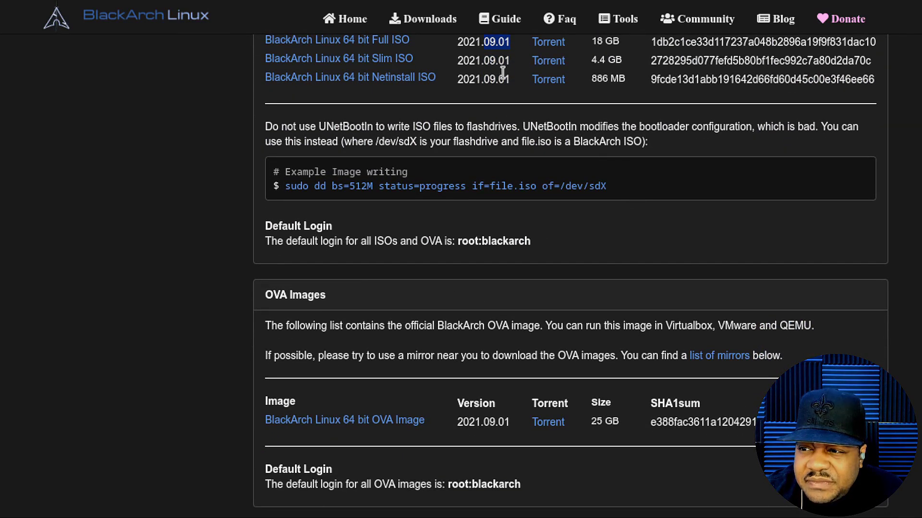
scroll(459, 266, down, 2)
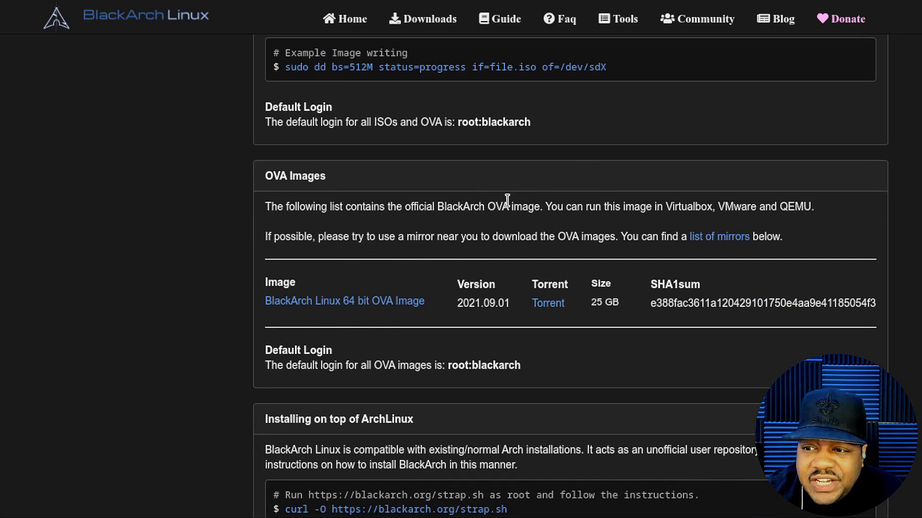
scroll(511, 198, down, 4)
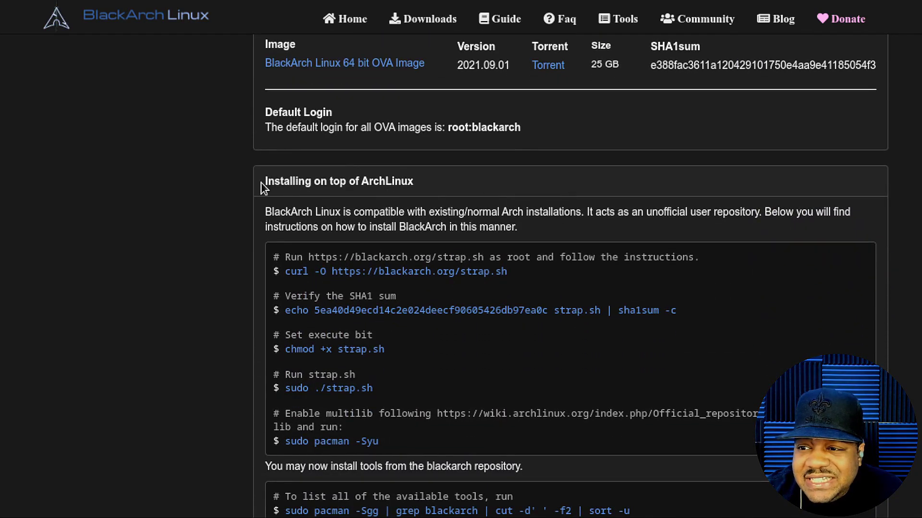
triple_click(438, 183)
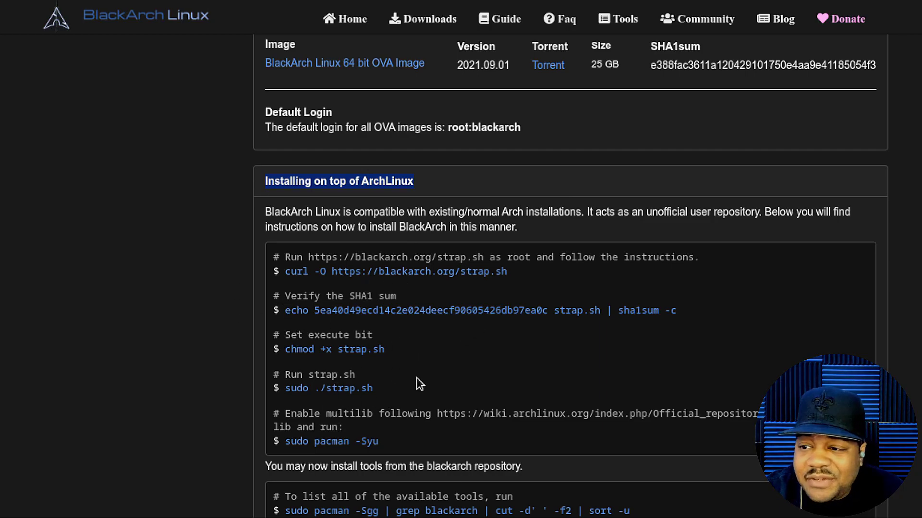
scroll(453, 417, up, 3)
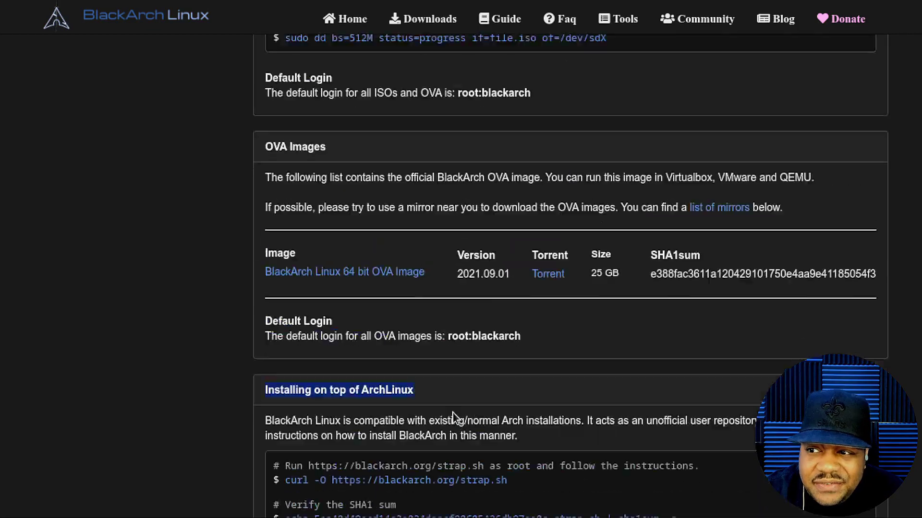
scroll(454, 418, up, 15)
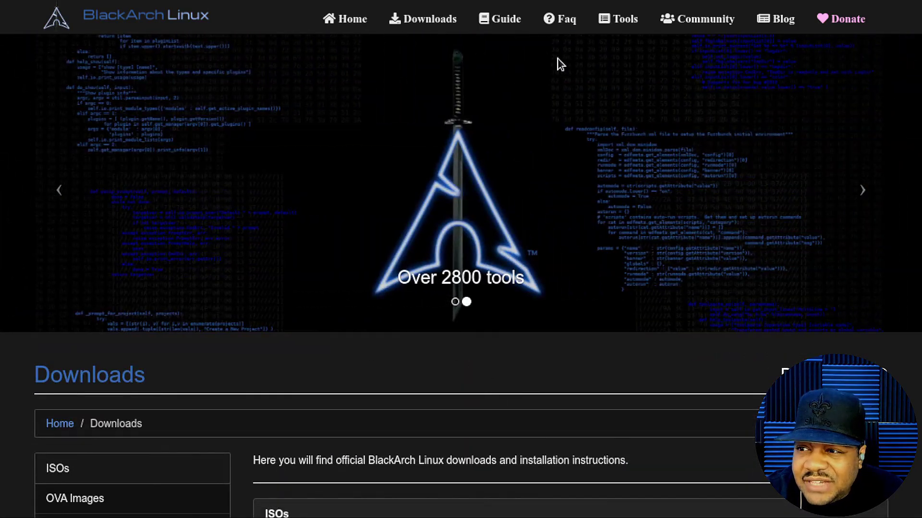
scroll(424, 353, down, 12)
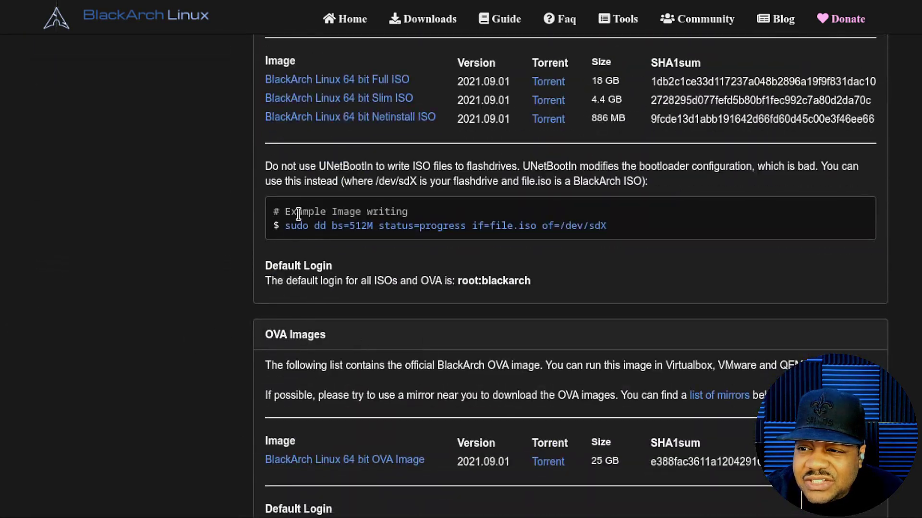
drag(289, 225, 614, 227)
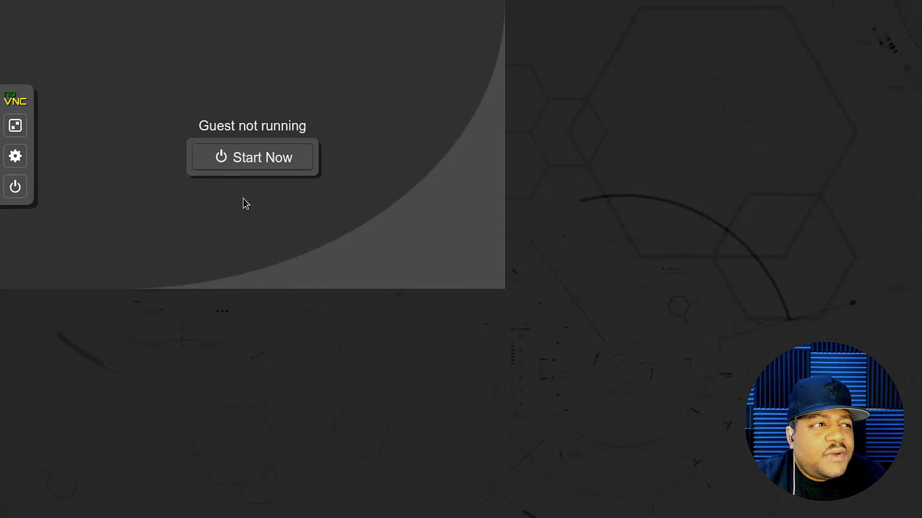
Step: Start the BlackArch VM and halt the boot countdown on the standard Slim ISO entry
click(258, 158)
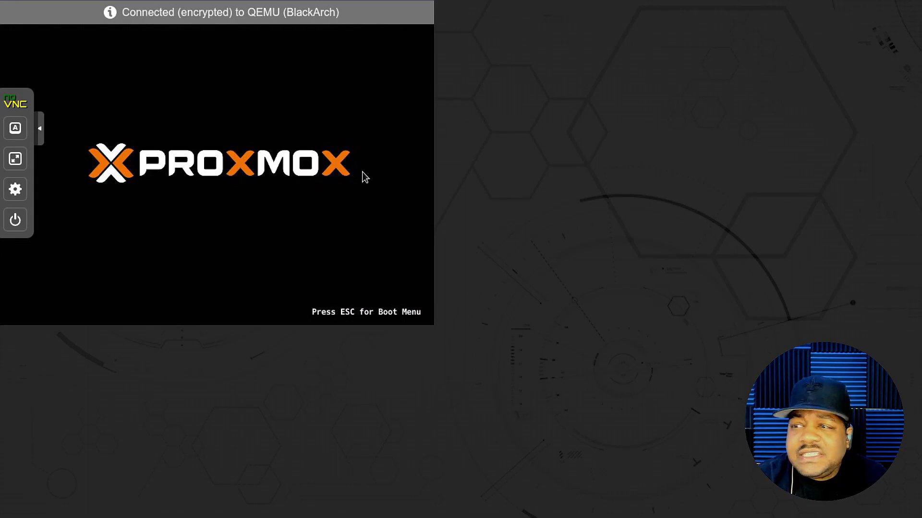
key(Down)
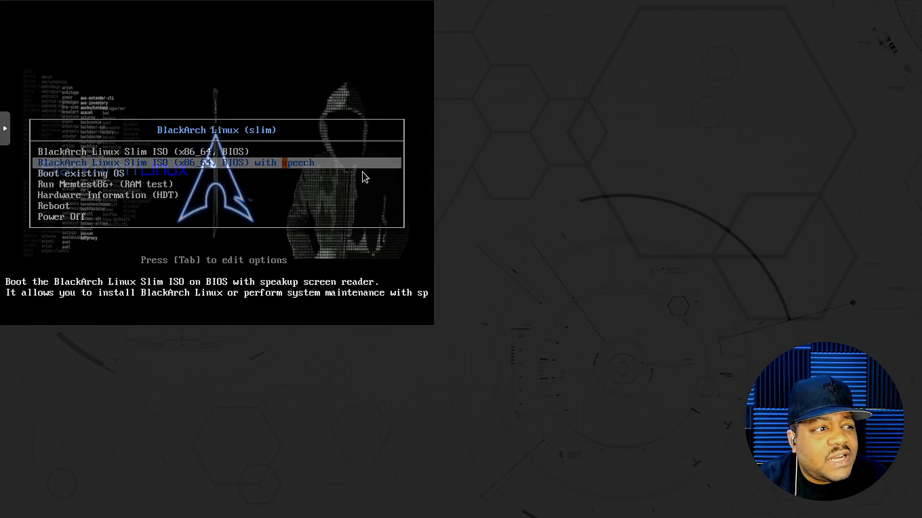
key(Up)
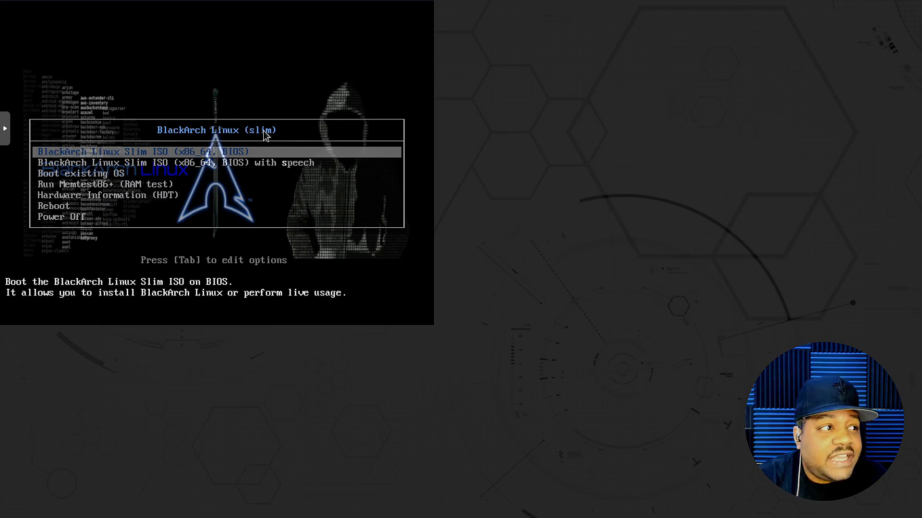
Step: Preview the speech, existing OS, Memtest86+ and Hardware Information entries, then boot the Slim ISO (x86_64, BIOS)
key(Down)
key(Up)
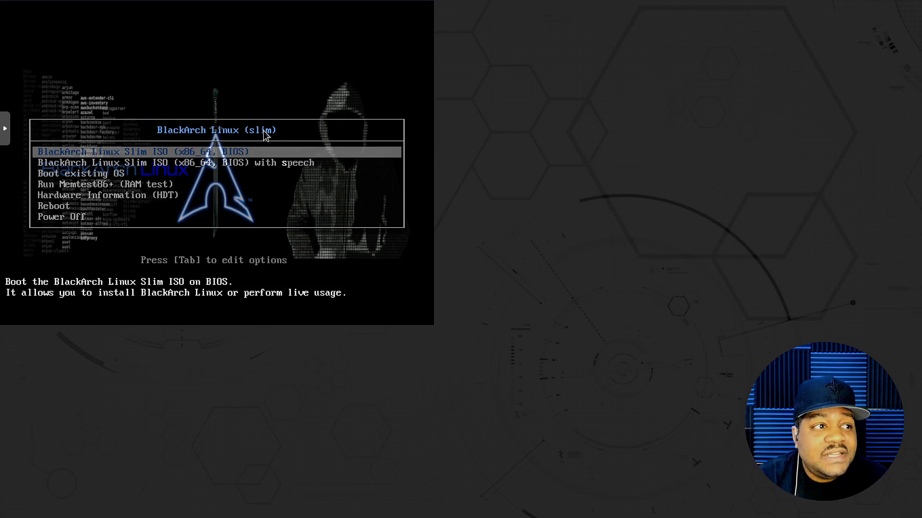
key(Down)
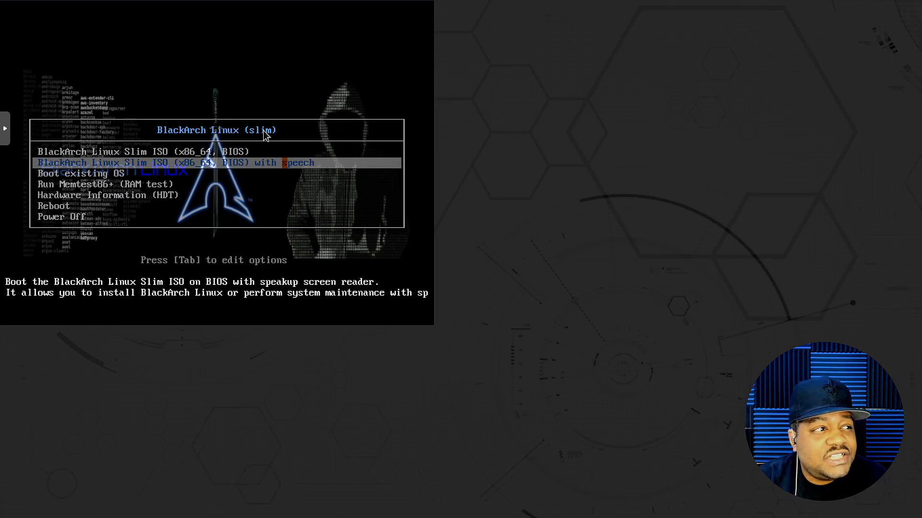
key(Down)
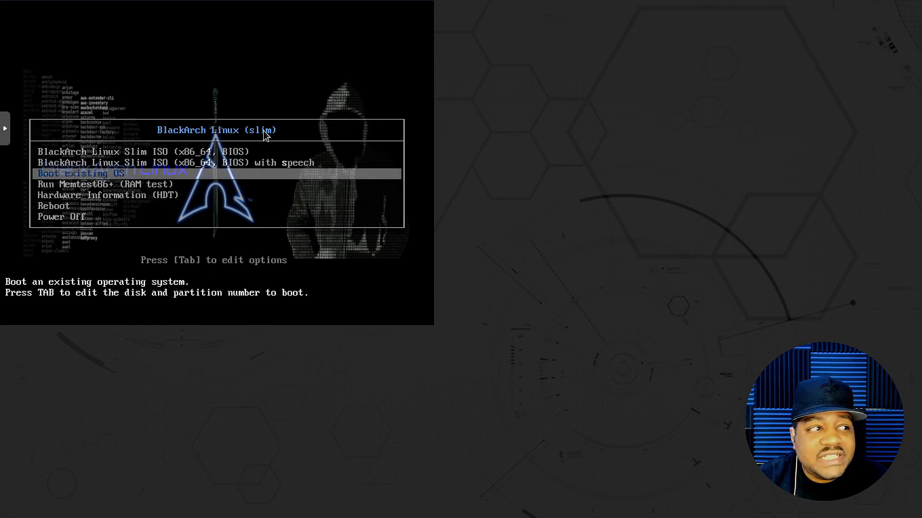
key(Down)
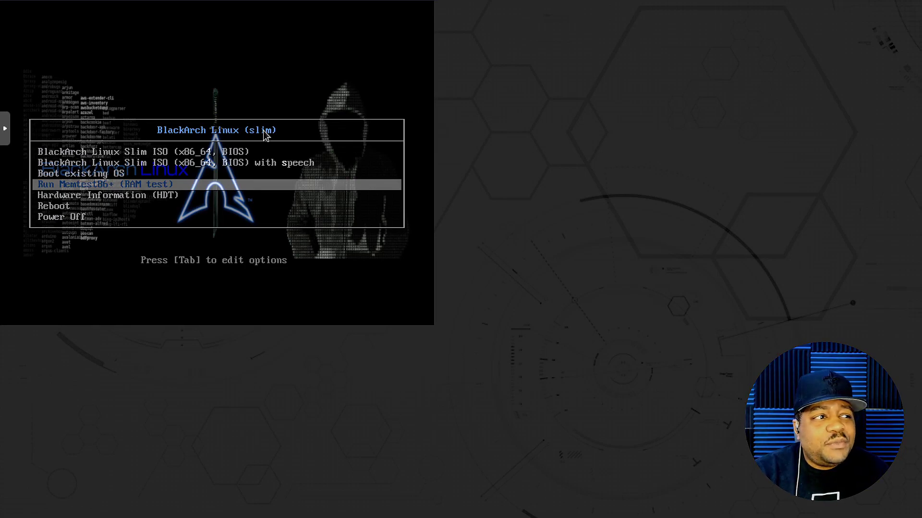
key(Down)
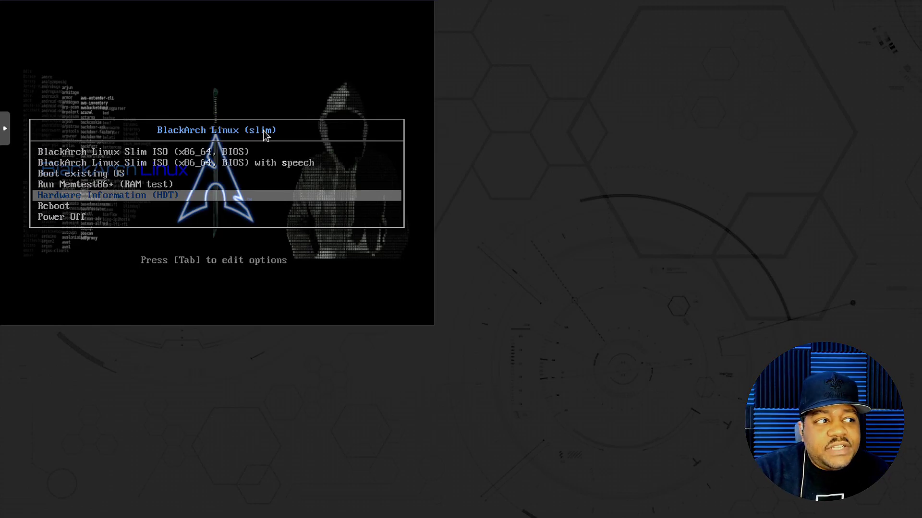
key(Down)
key(Down)
key(Up)
key(Up)
key(Up)
key(Up)
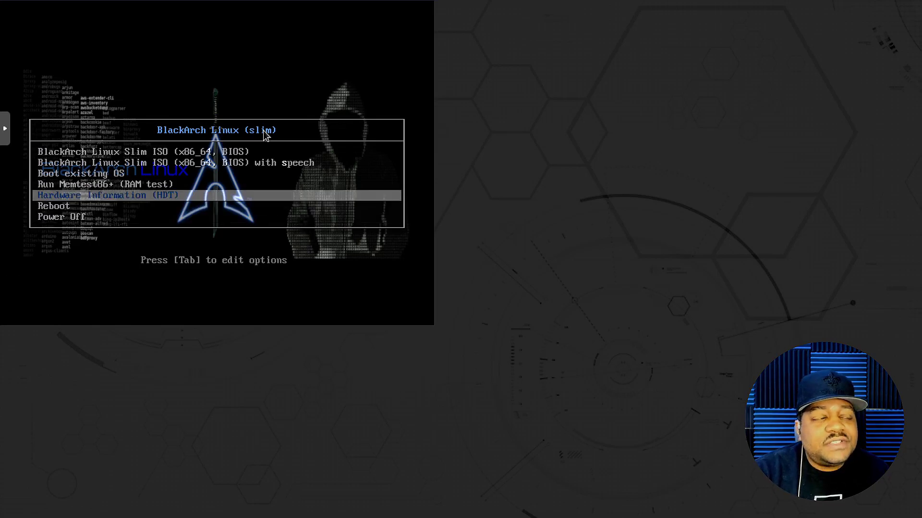
key(Up)
key(Up)
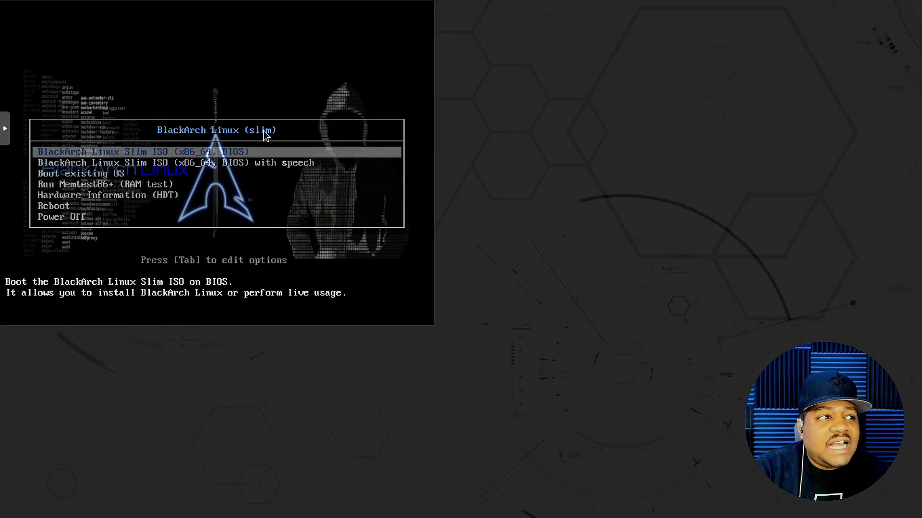
key(Return)
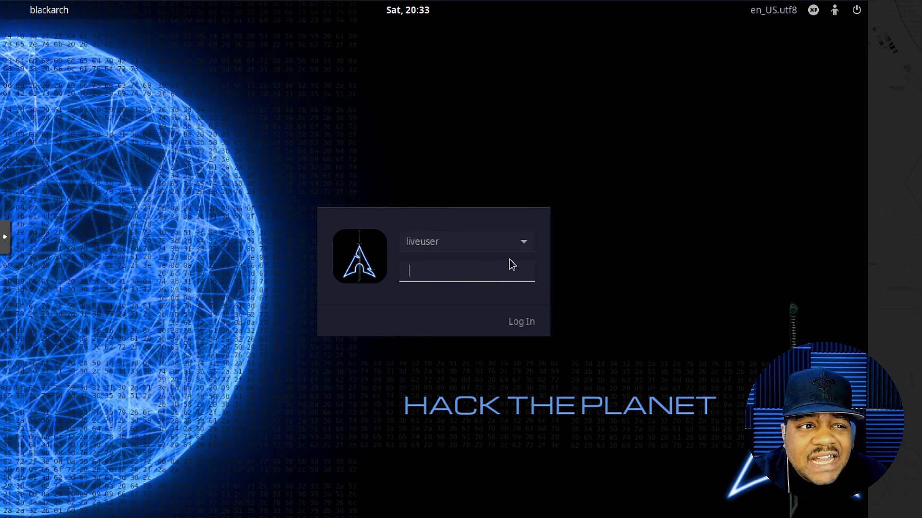
Step: Pick the Other user option from the login screen's account list
click(519, 250)
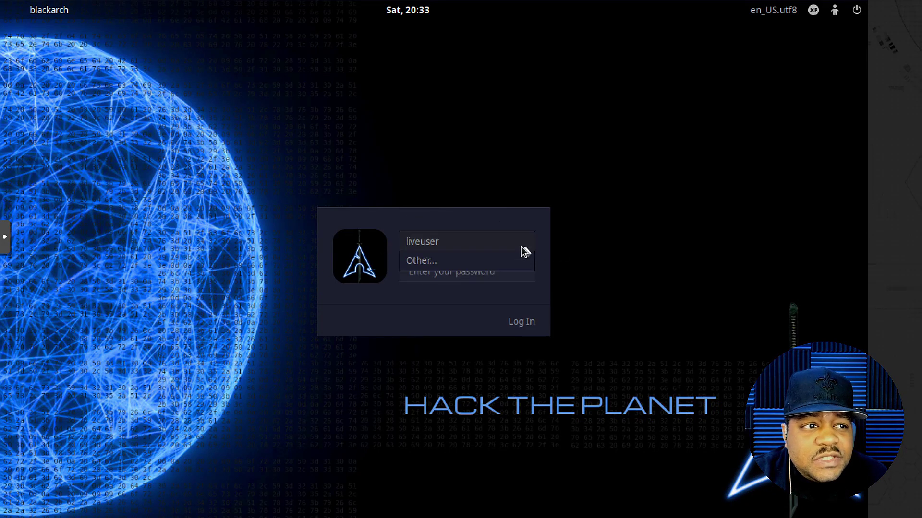
click(445, 263)
click(440, 247)
click(438, 260)
click(439, 259)
Step: Log in as root with the default root password
text(root)
key(Return)
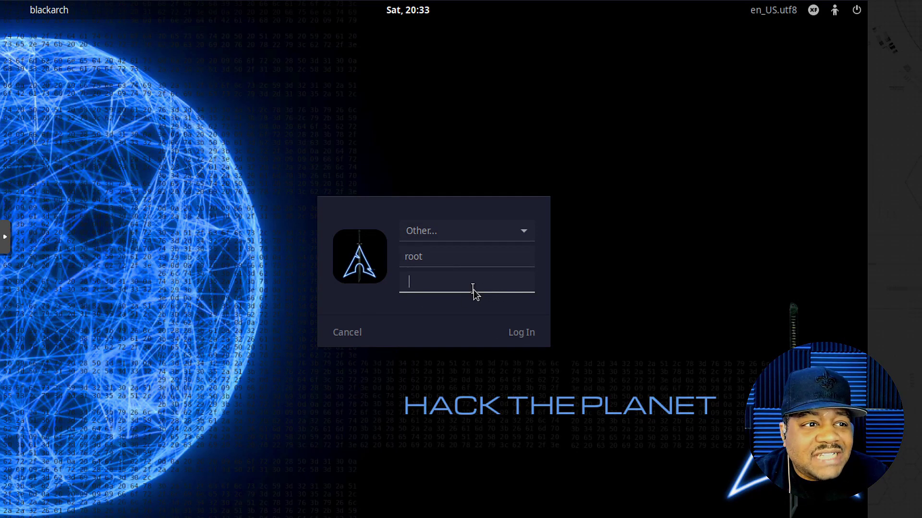
text(black)
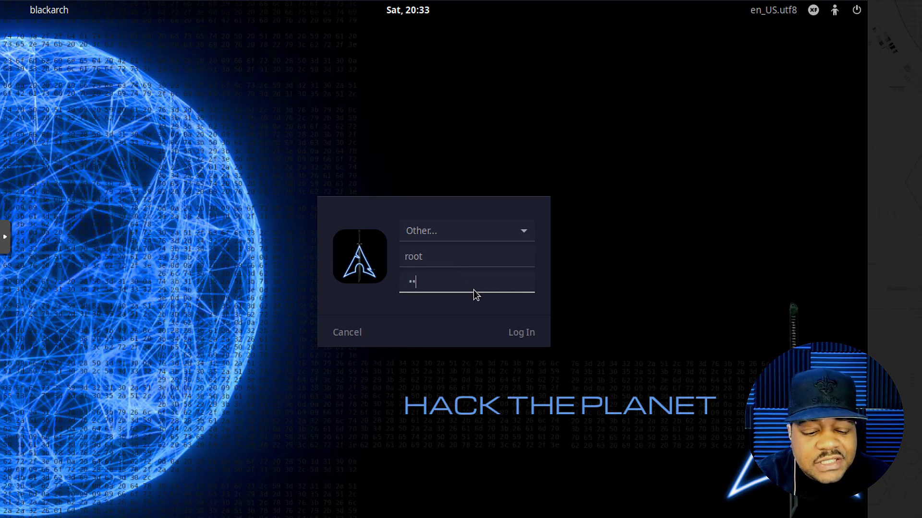
text(arch)
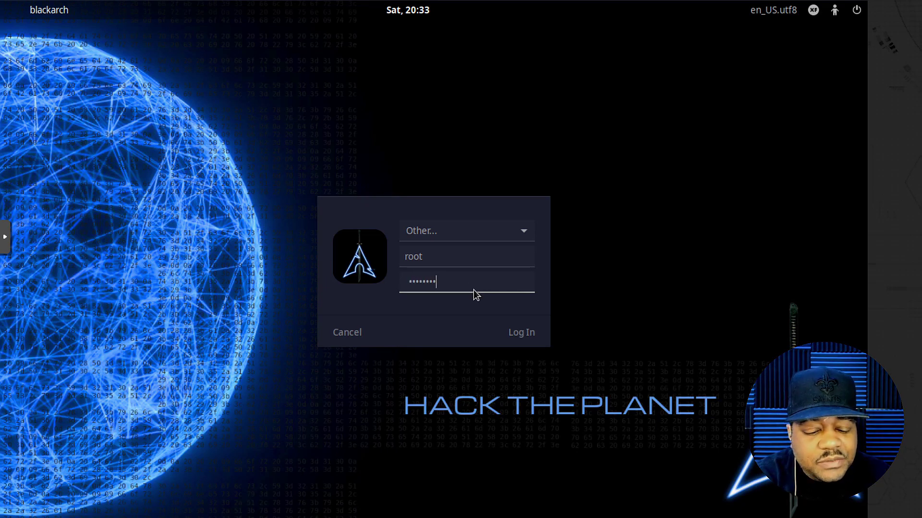
key(Return)
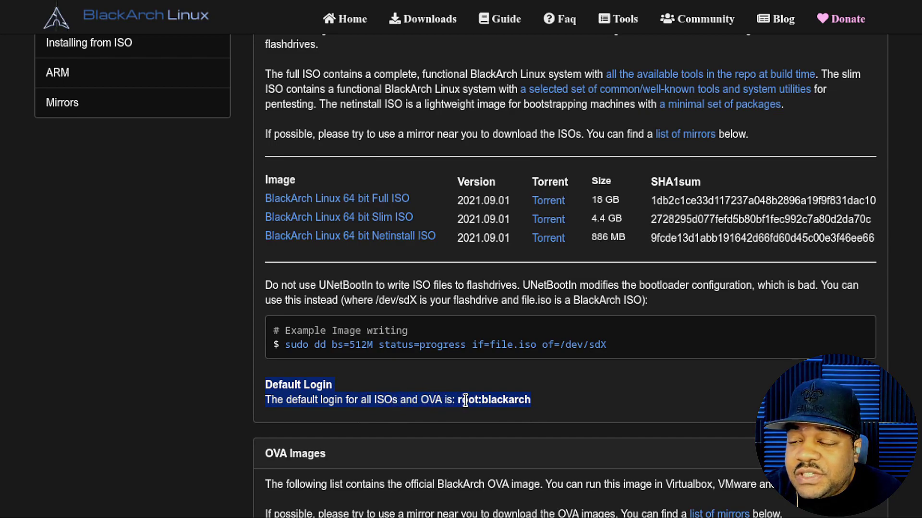
click(521, 397)
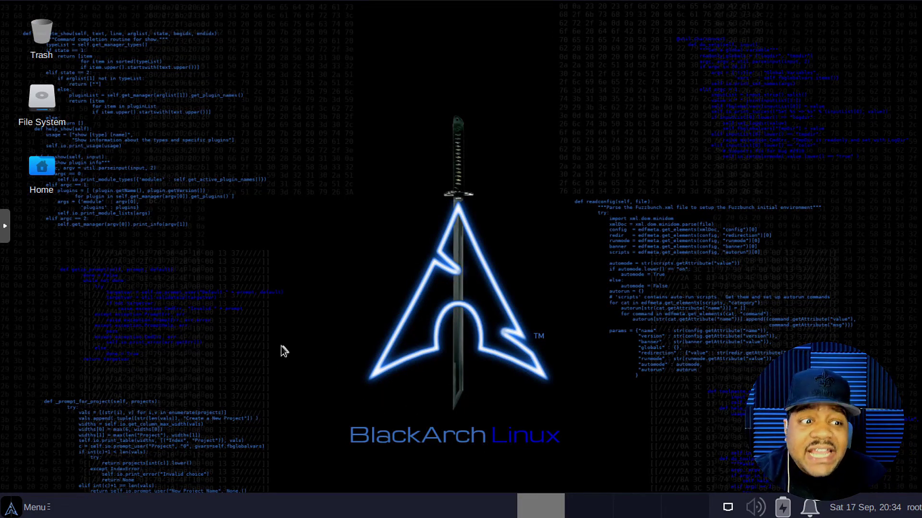
Step: Open, close and reopen the Whisker application menu from the taskbar Menu button
click(10, 509)
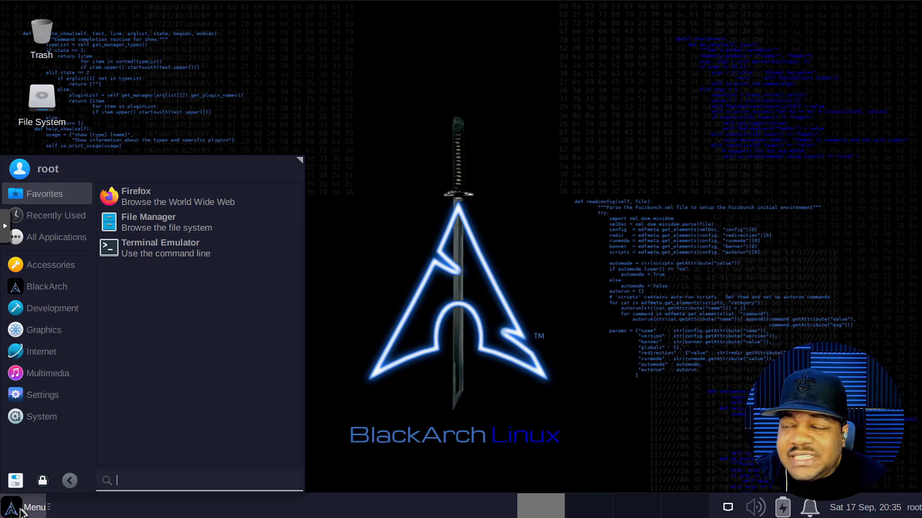
click(21, 512)
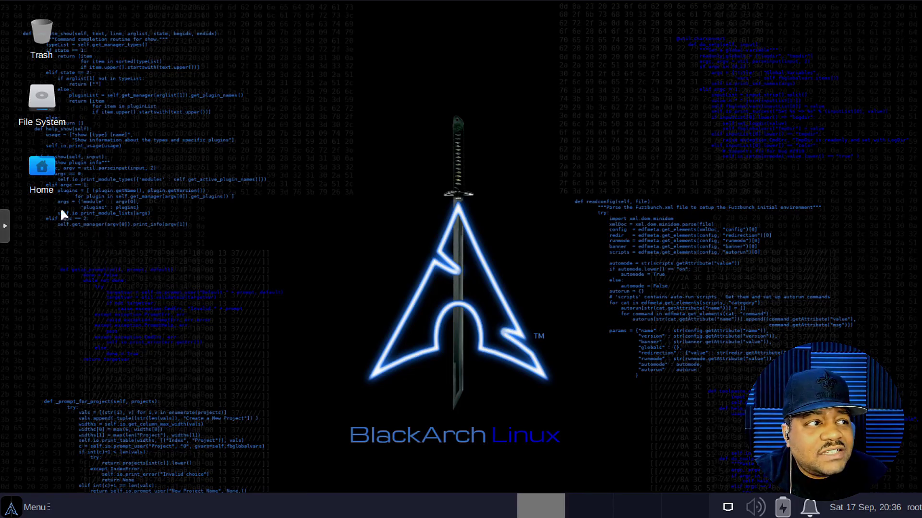
click(28, 507)
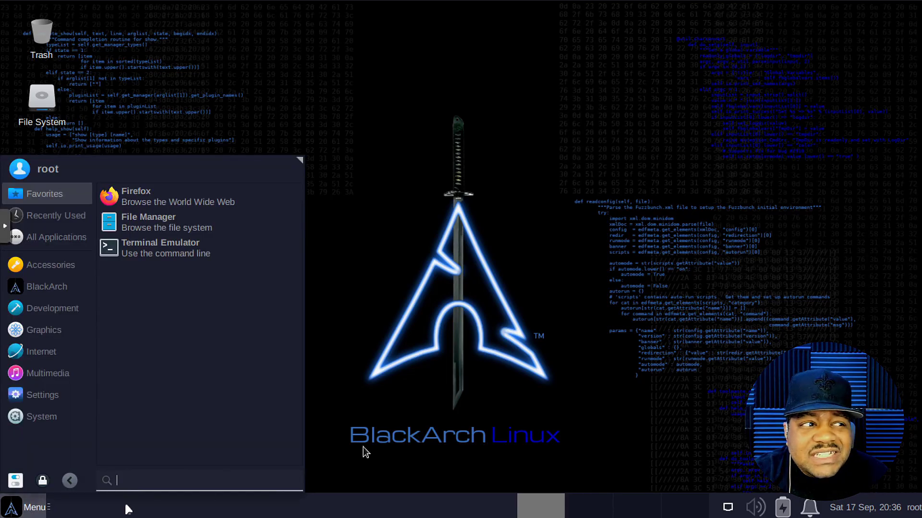
click(539, 298)
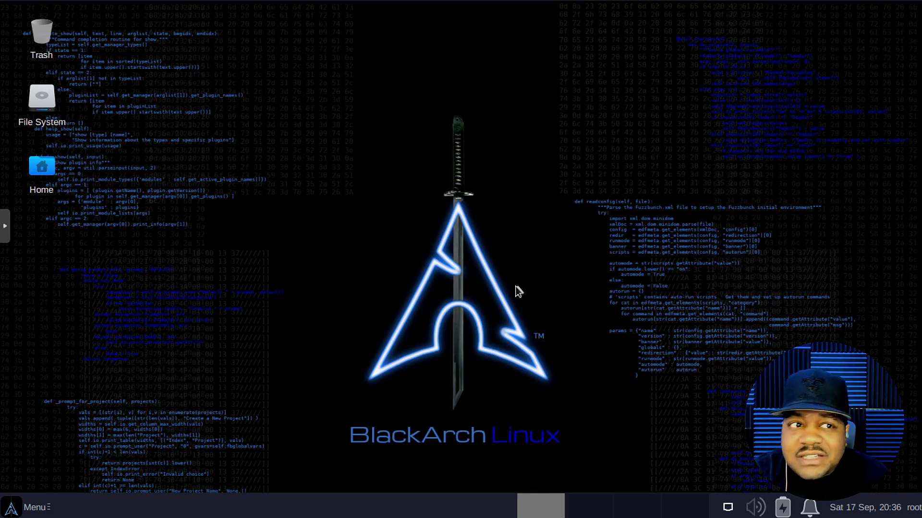
click(12, 508)
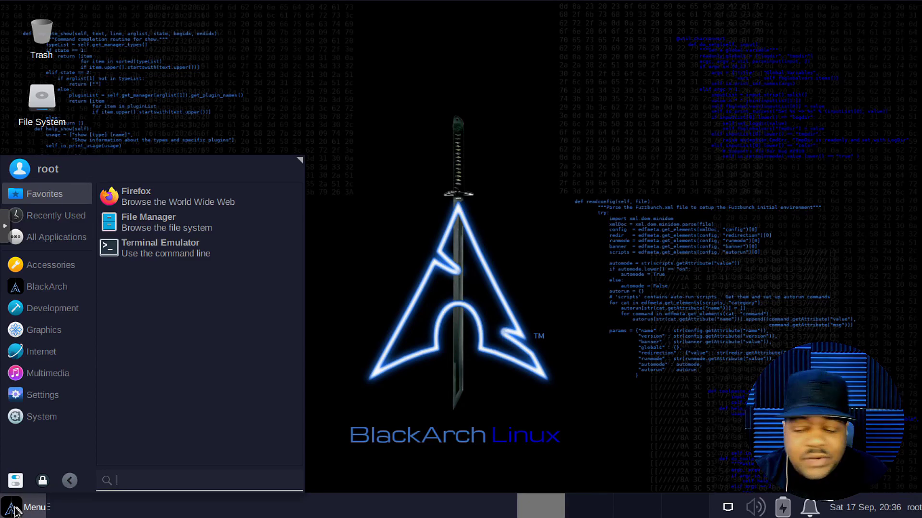
Step: Launch Install BlackArch via 'instal' search, accepting Los Angeles time zone and English (US) keyboard
text(inst)
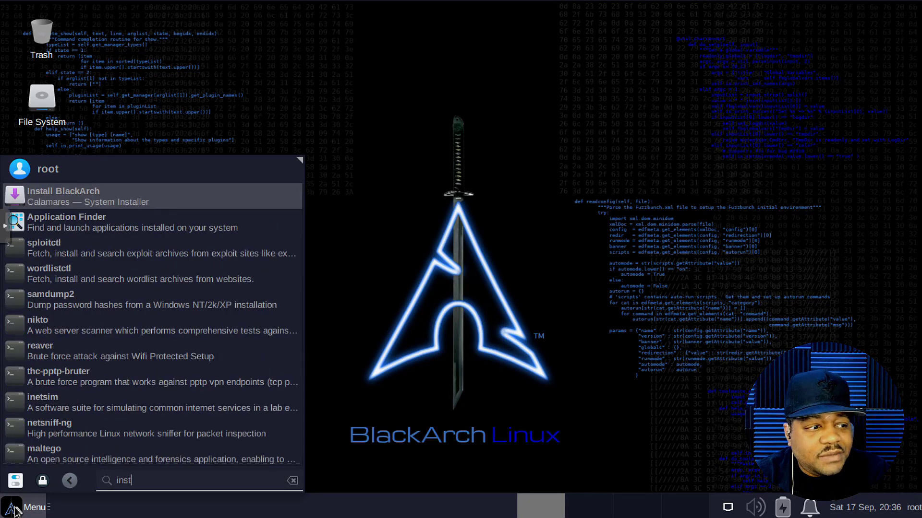
text(al)
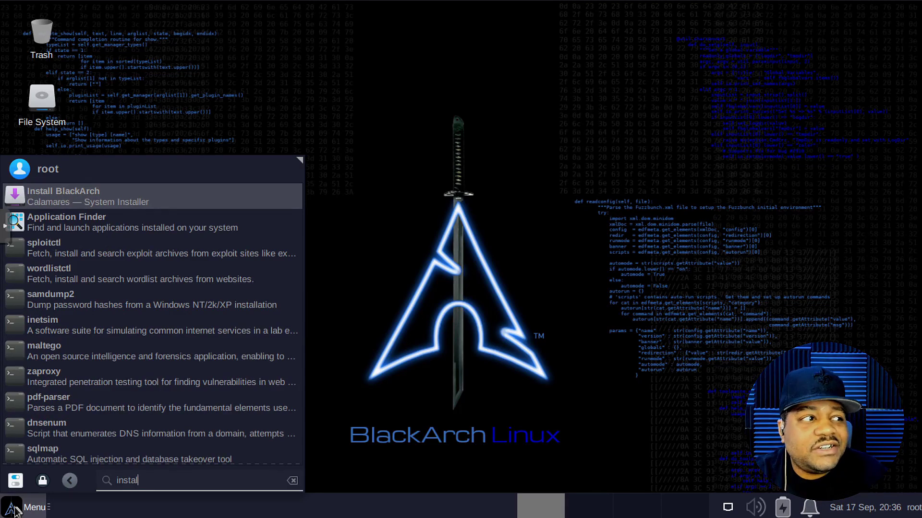
click(111, 195)
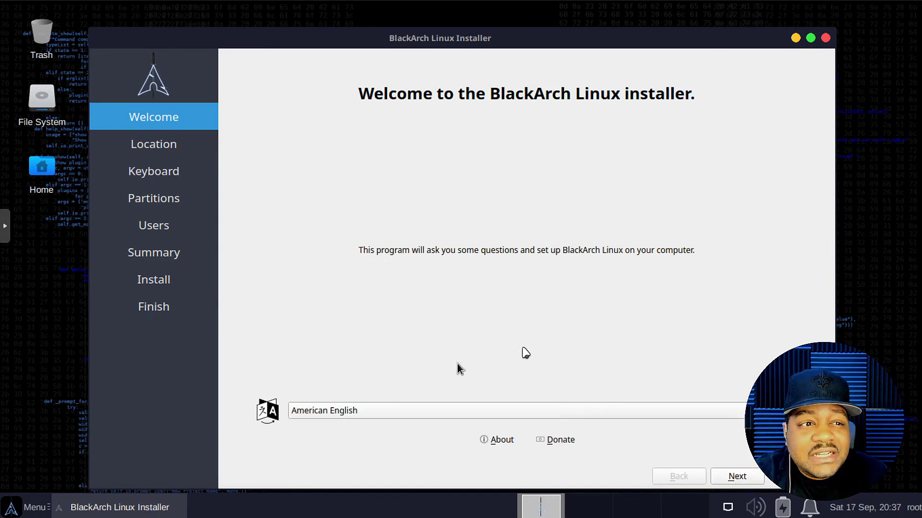
click(736, 477)
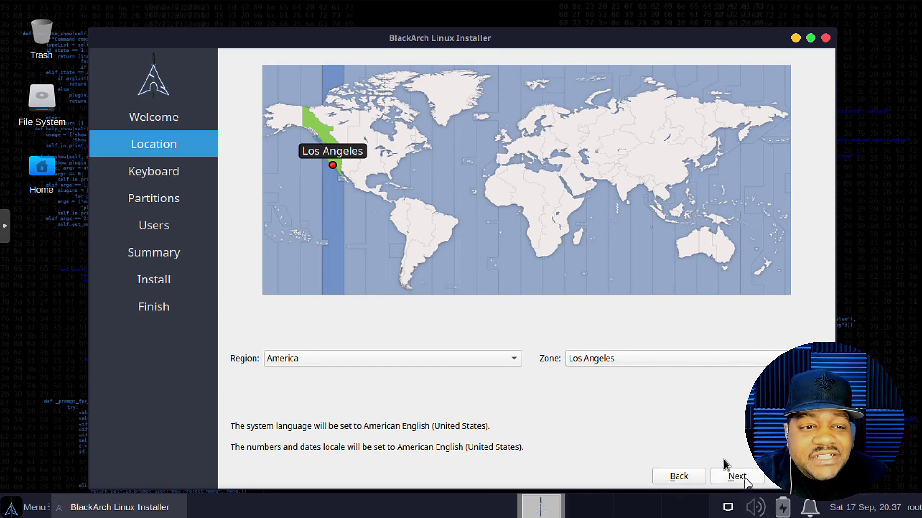
click(744, 480)
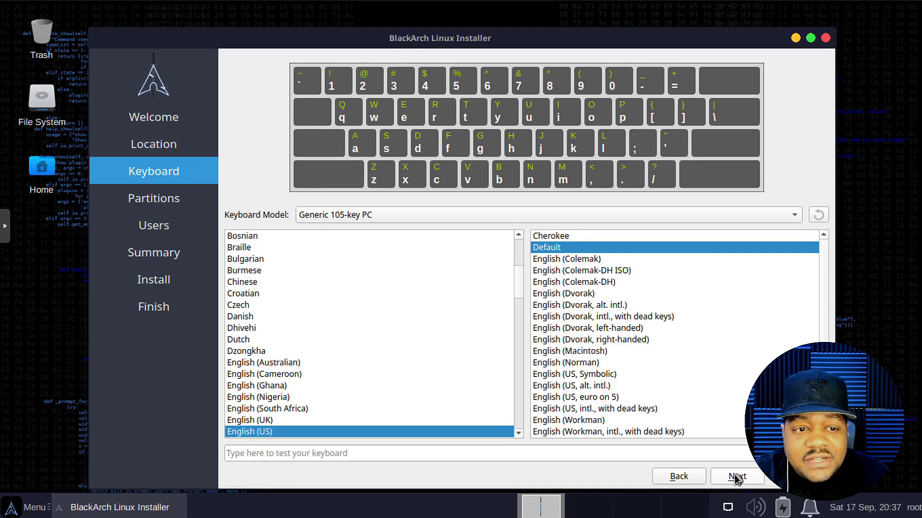
click(737, 477)
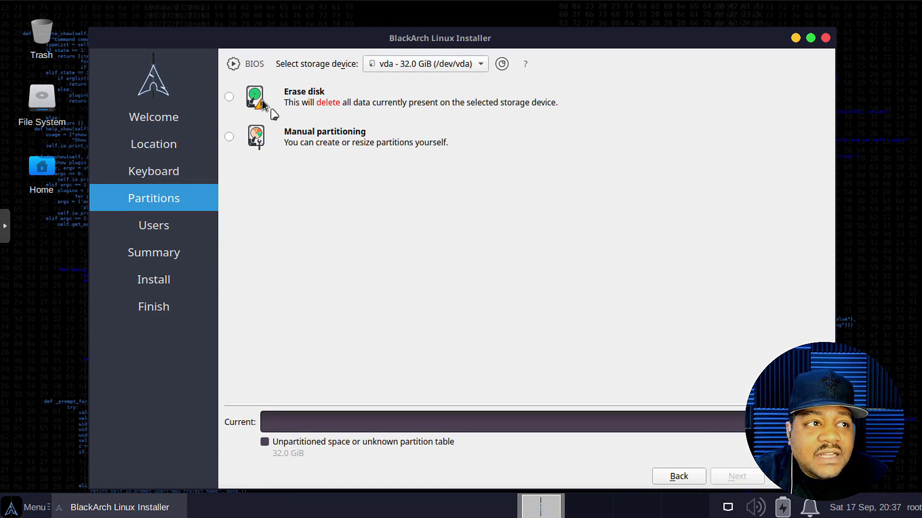
Step: Choose Erase disk with 'Swap to file' for the vda disk and continue
click(229, 97)
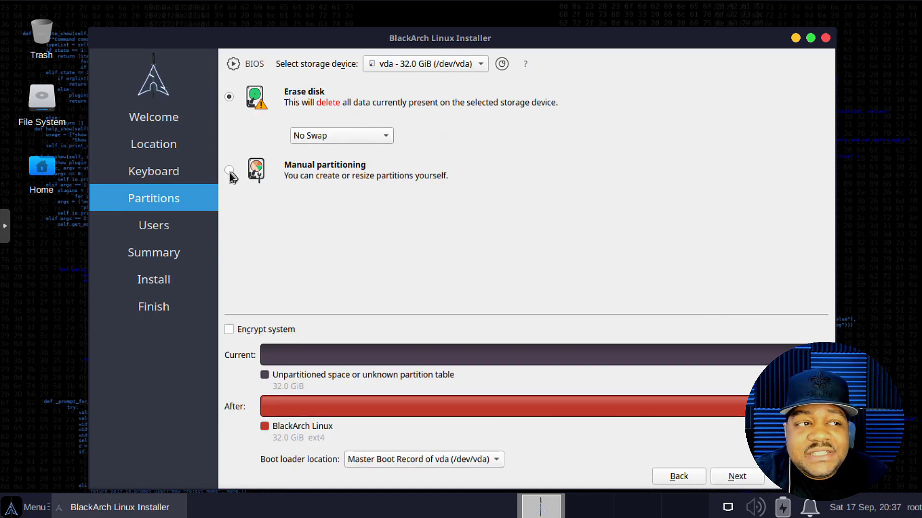
click(386, 136)
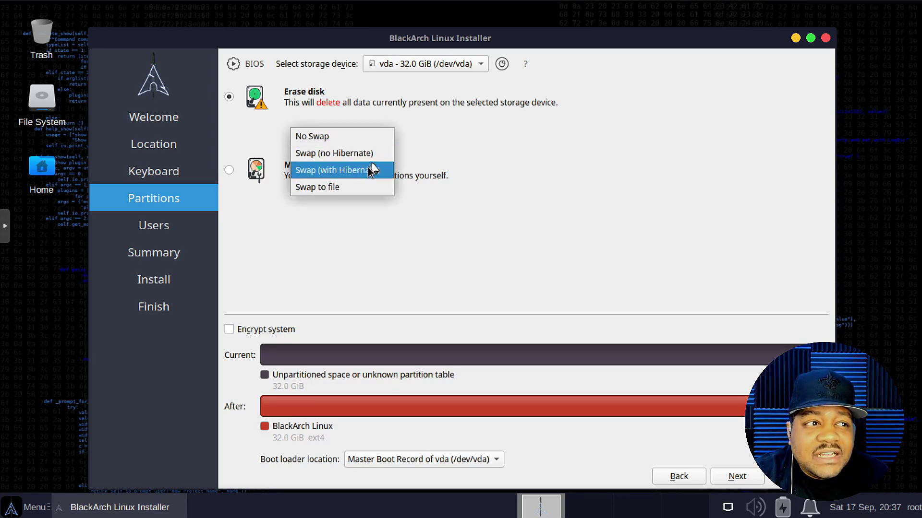
click(349, 186)
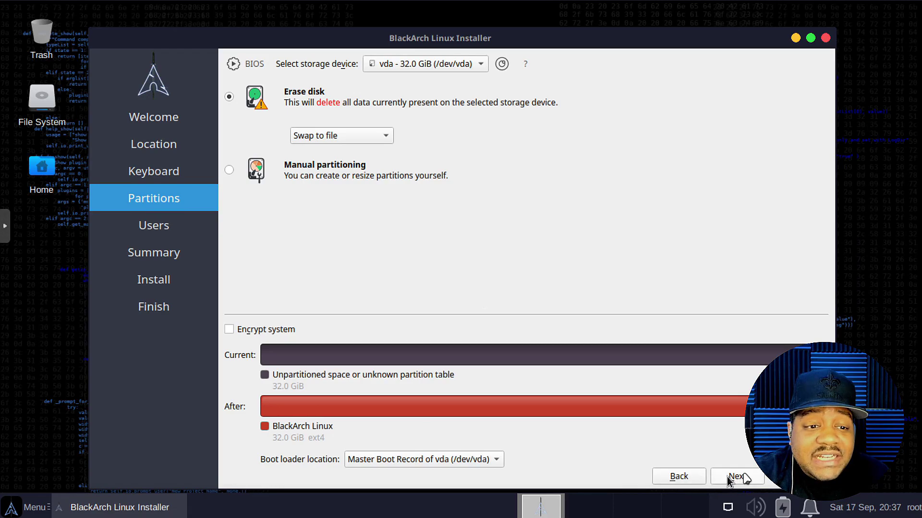
click(745, 477)
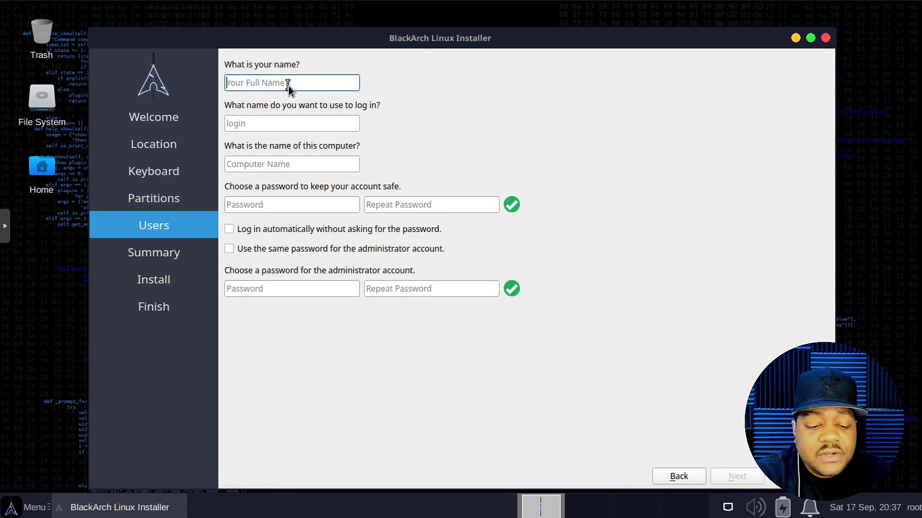
Step: Enter the user's name, computer name blackarch and a password, reusing it for the administrator
text(josh)
key(Tab)
key(Tab)
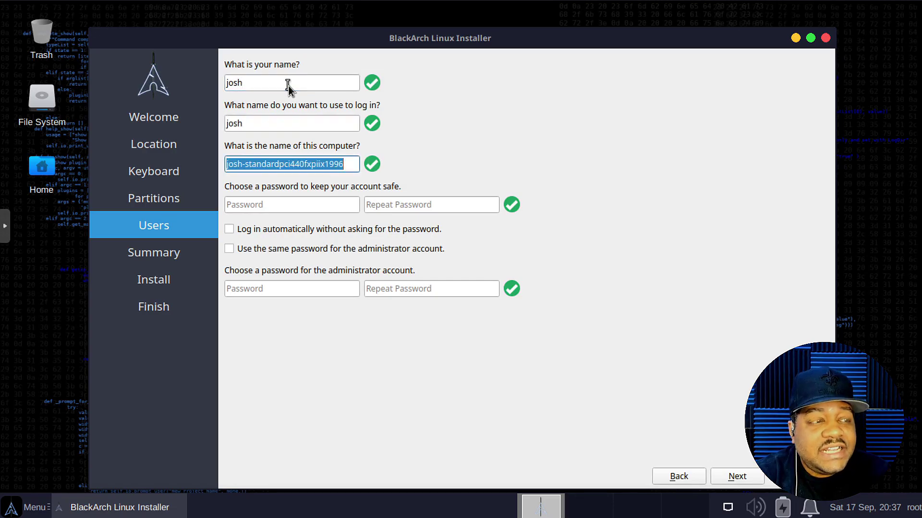
text(black)
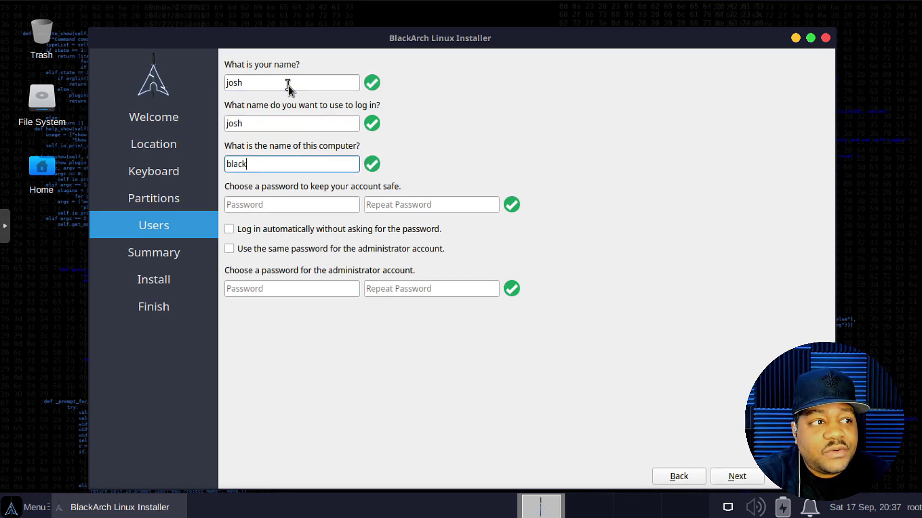
text(arch)
key(Tab)
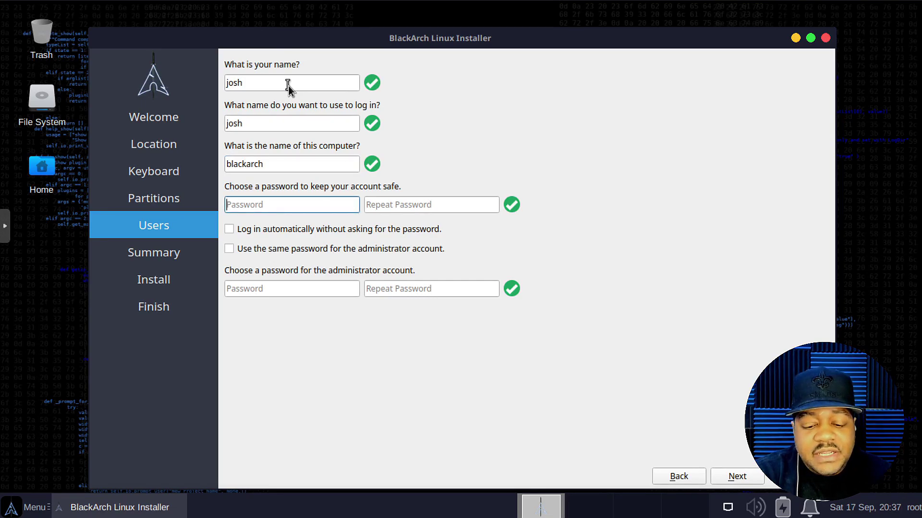
text(password)
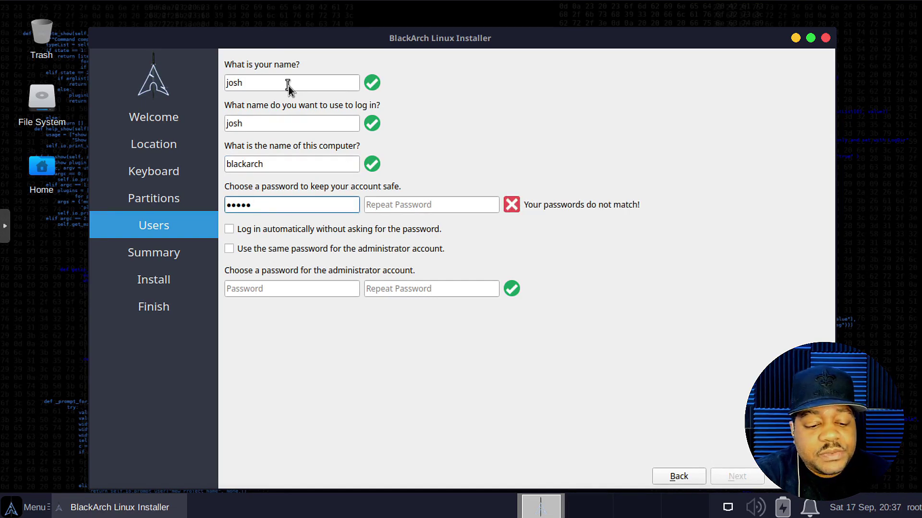
key(Tab)
text(password)
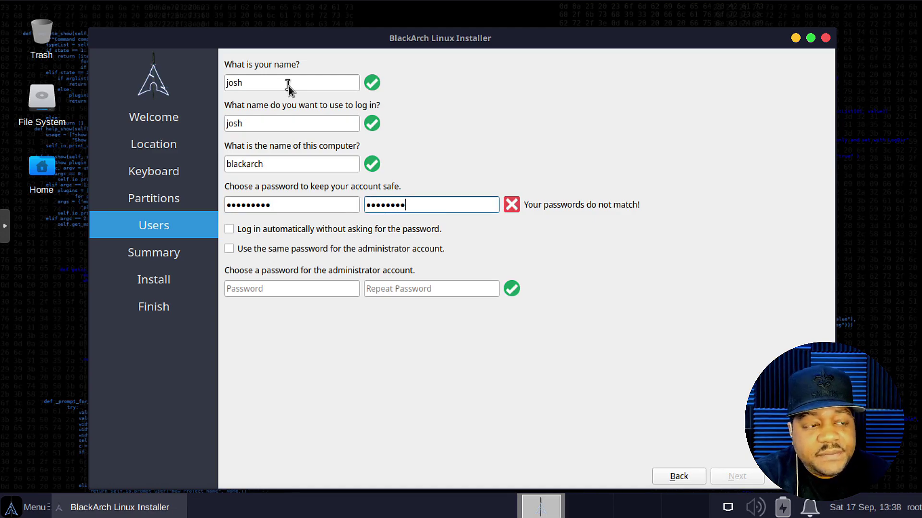
text(1)
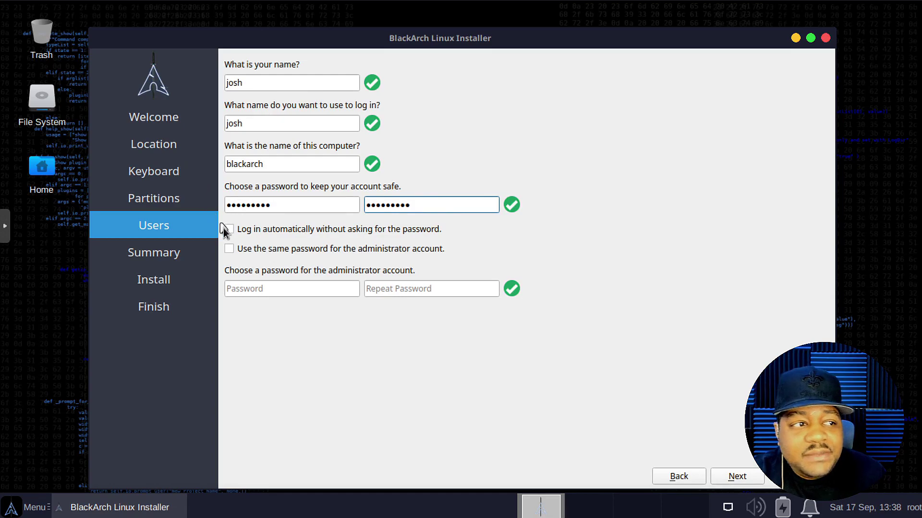
click(230, 249)
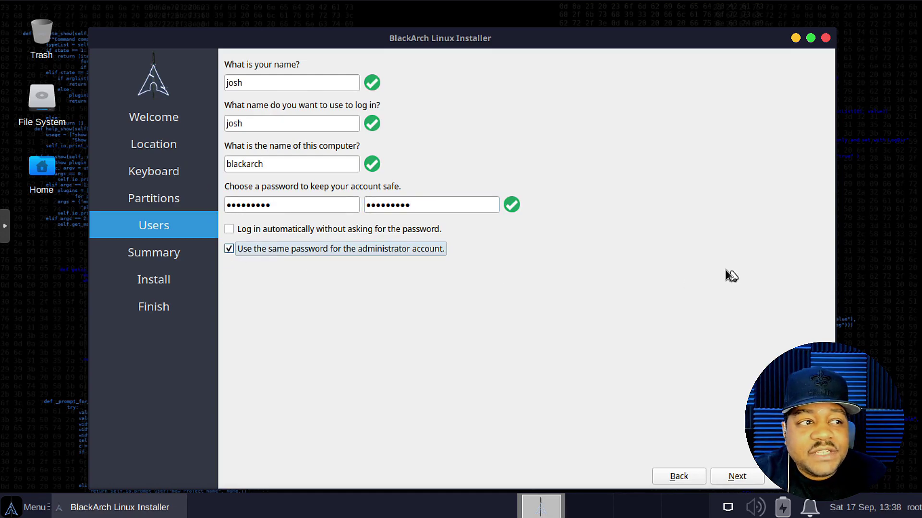
click(738, 476)
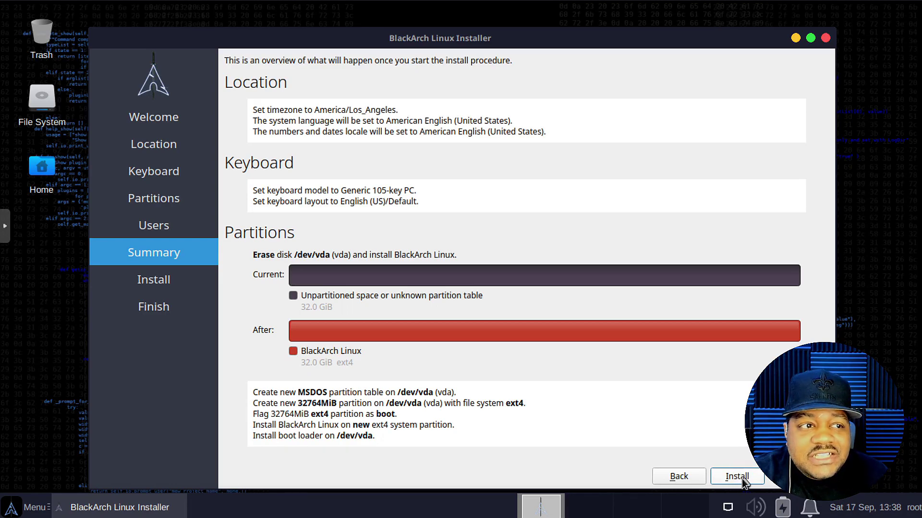
Step: Install BlackArch Linux to the disk and restart into the new system
click(737, 477)
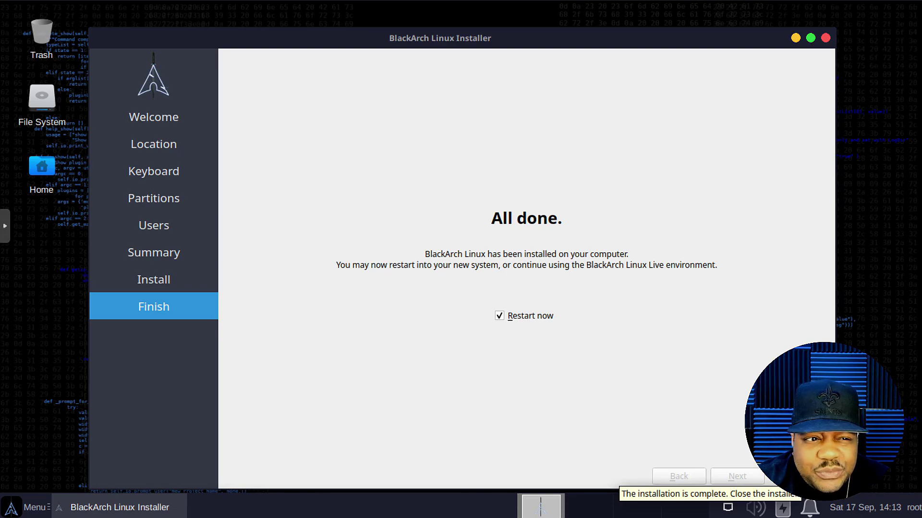
click(796, 476)
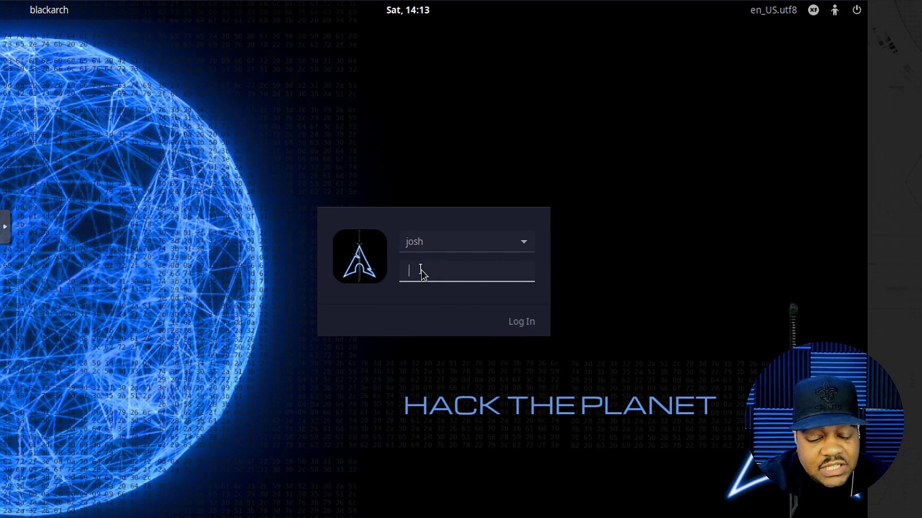
Step: Log in to the installed system as the new user with their password
text(p)
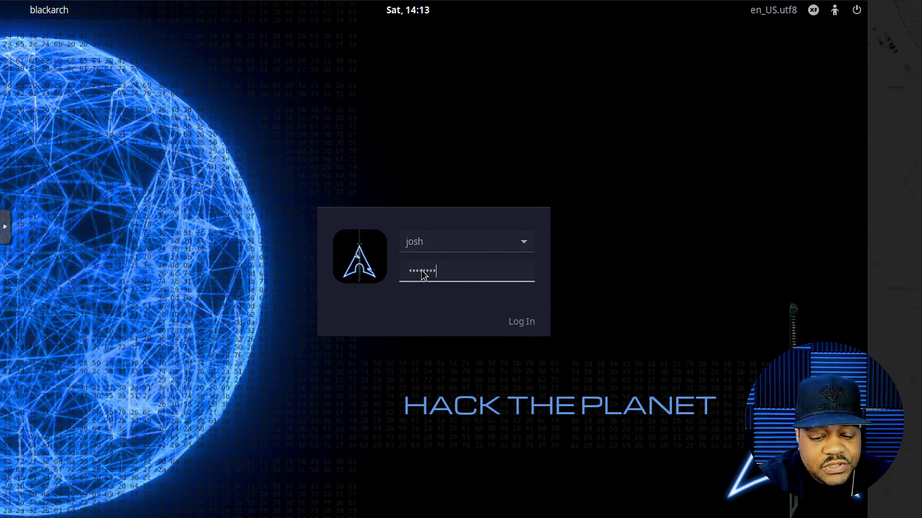
key(Return)
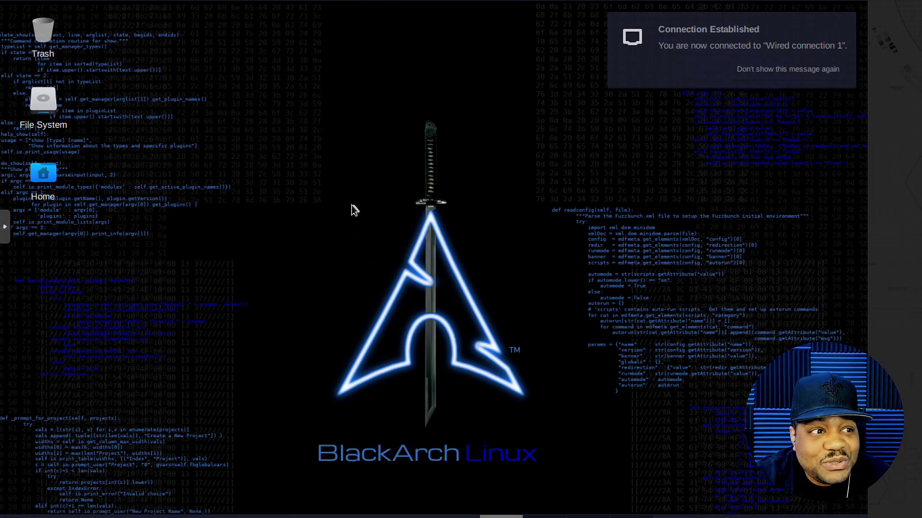
Step: Set the screen resolution to 1360x768 in Display settings, keep it, and close the window
click(23, 517)
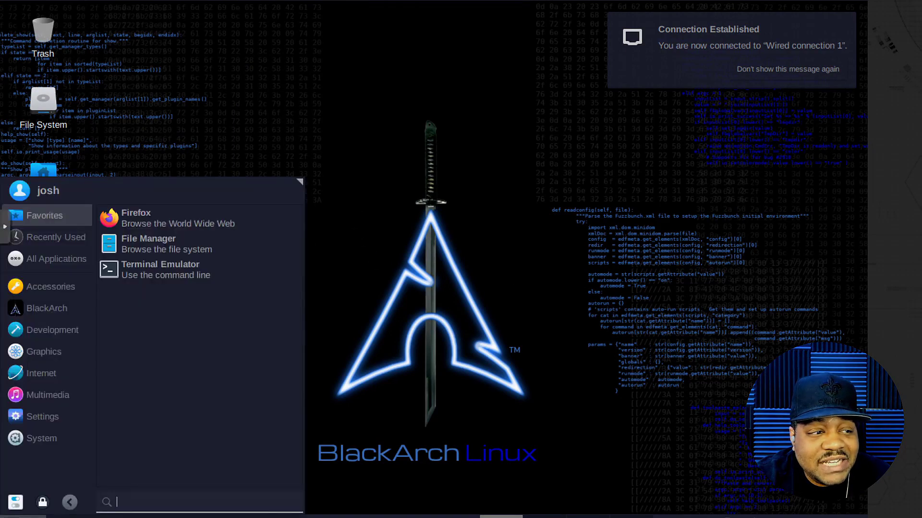
text(displ)
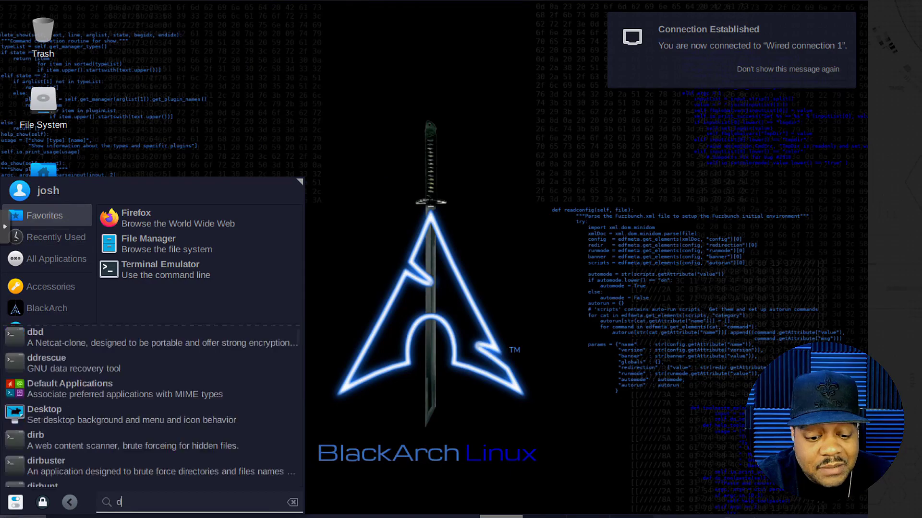
key(Return)
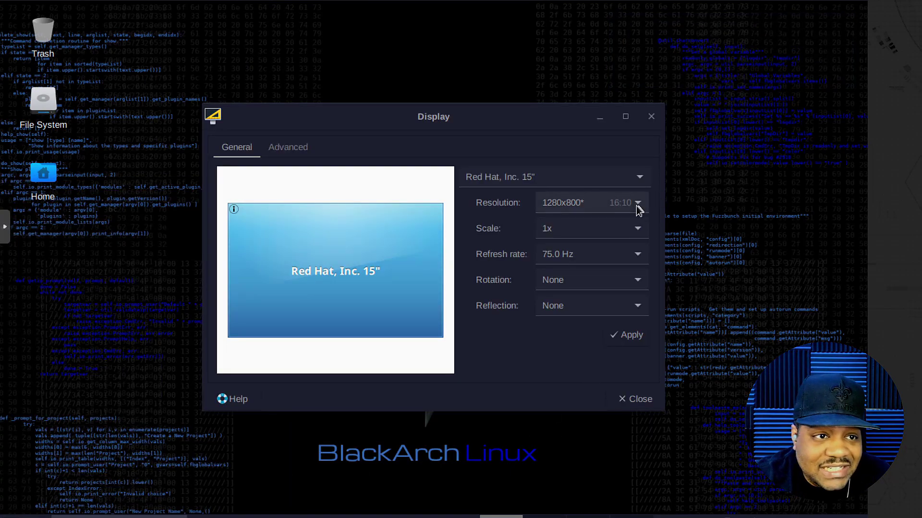
click(638, 204)
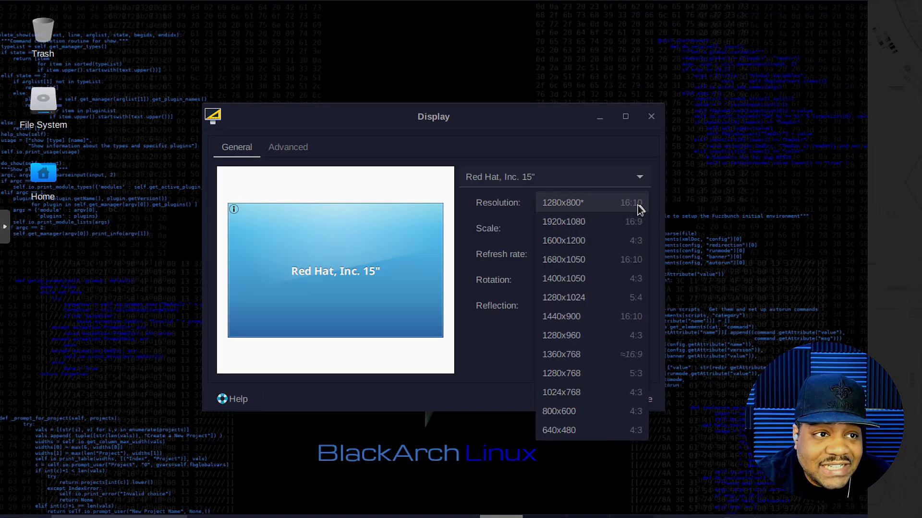
click(576, 357)
click(623, 336)
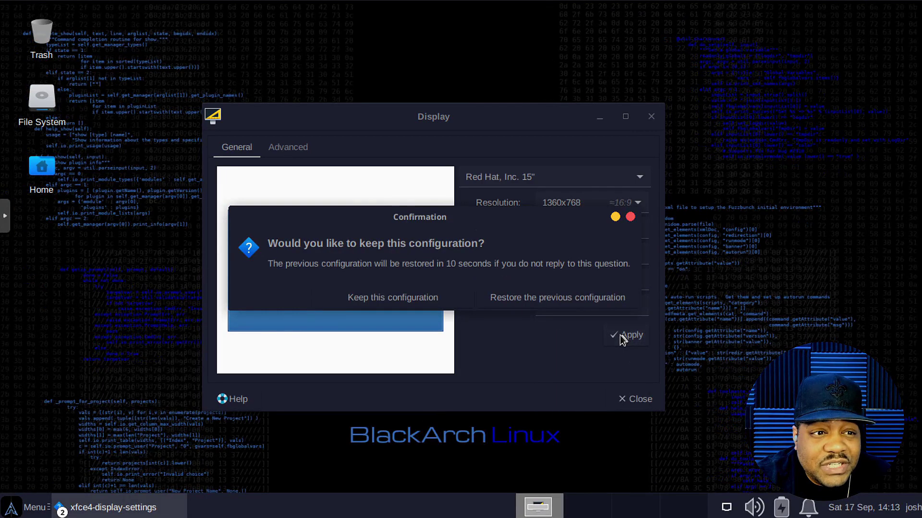
click(384, 302)
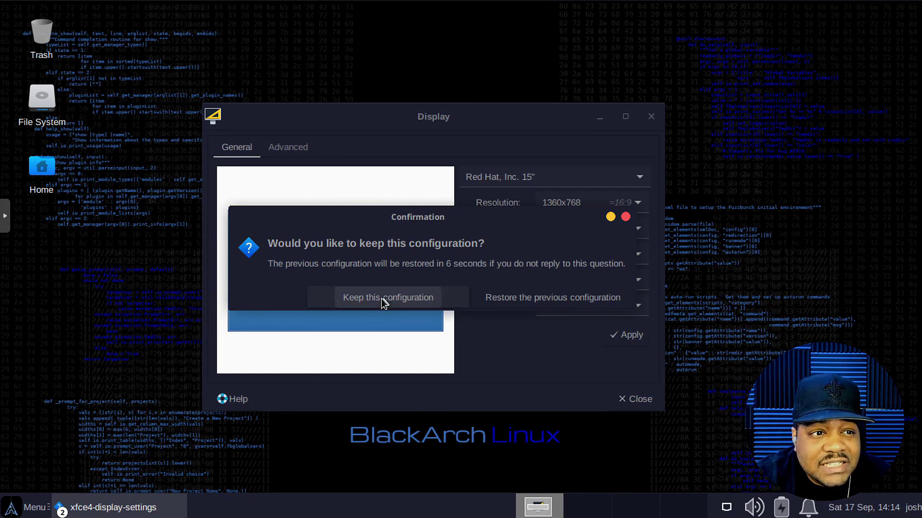
click(636, 399)
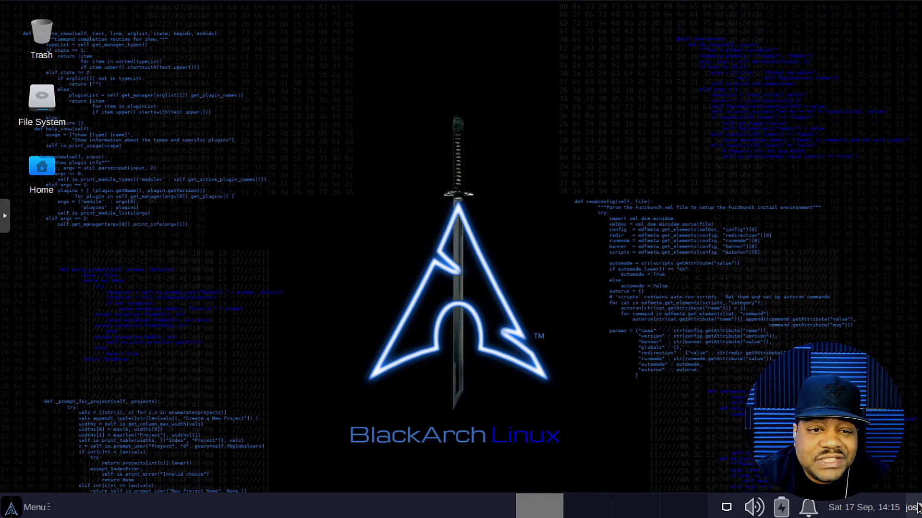
Step: Preview the panel's user account options, calendar and notifications panel, dismissing each
click(914, 508)
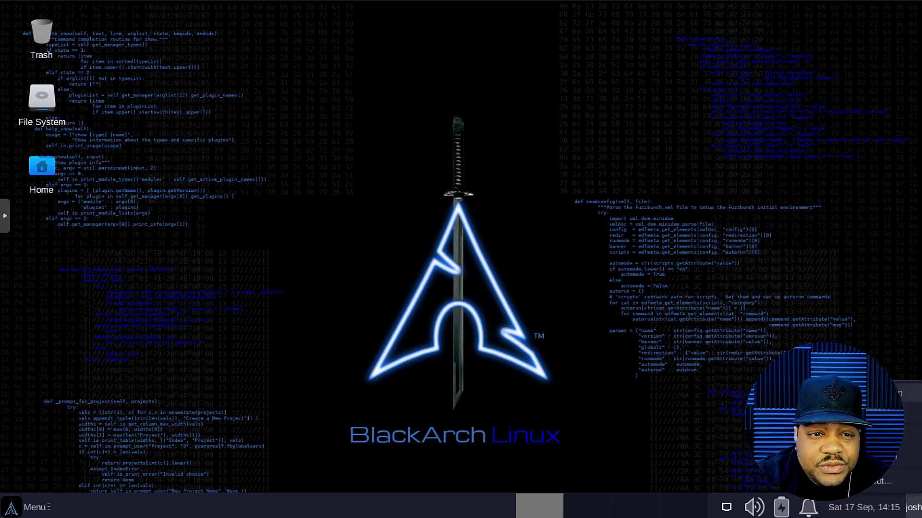
click(754, 320)
click(862, 509)
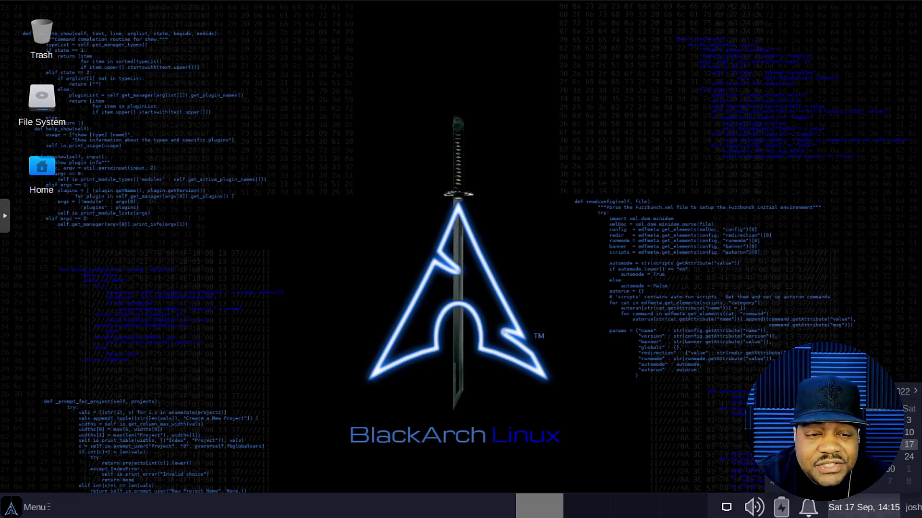
click(879, 515)
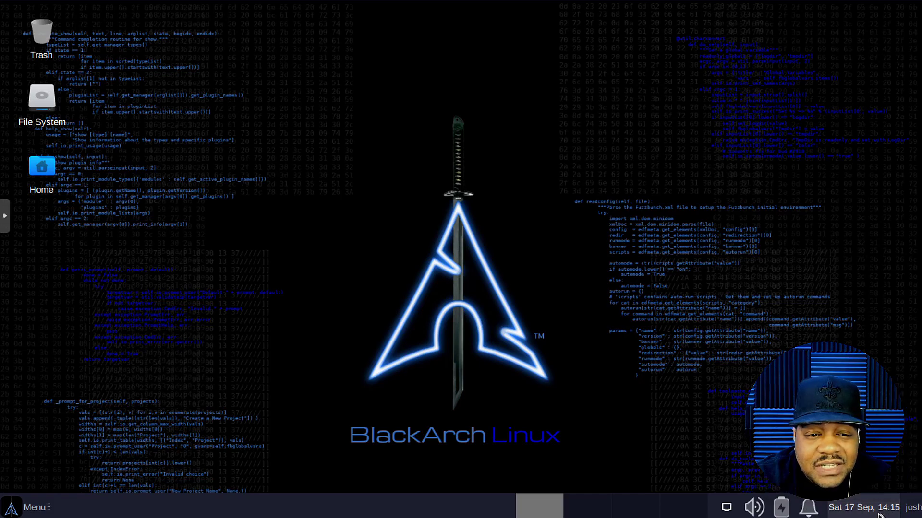
click(810, 509)
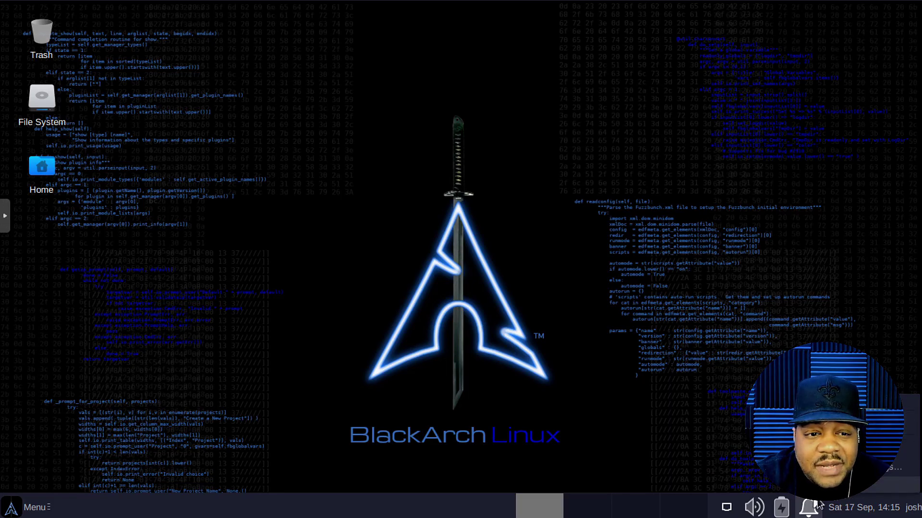
click(809, 511)
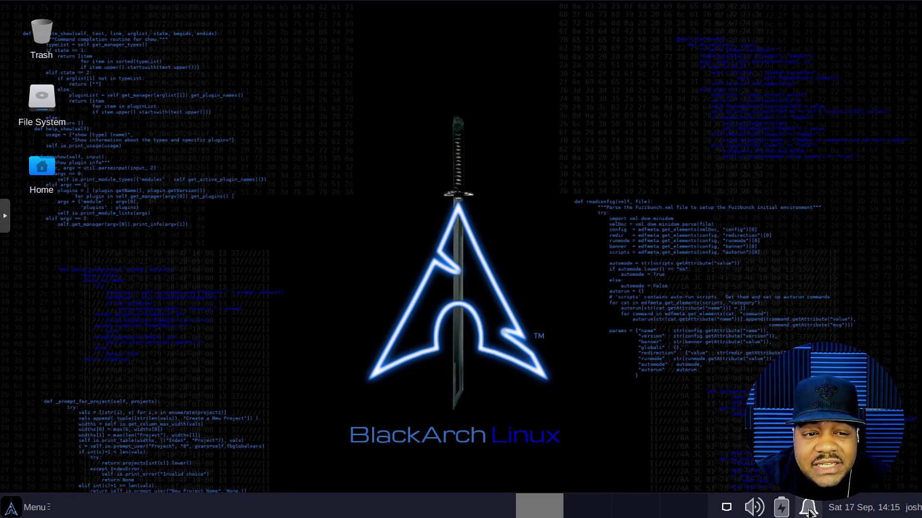
Step: Check the power options and network connection list, then bring up the networking options menu
click(781, 511)
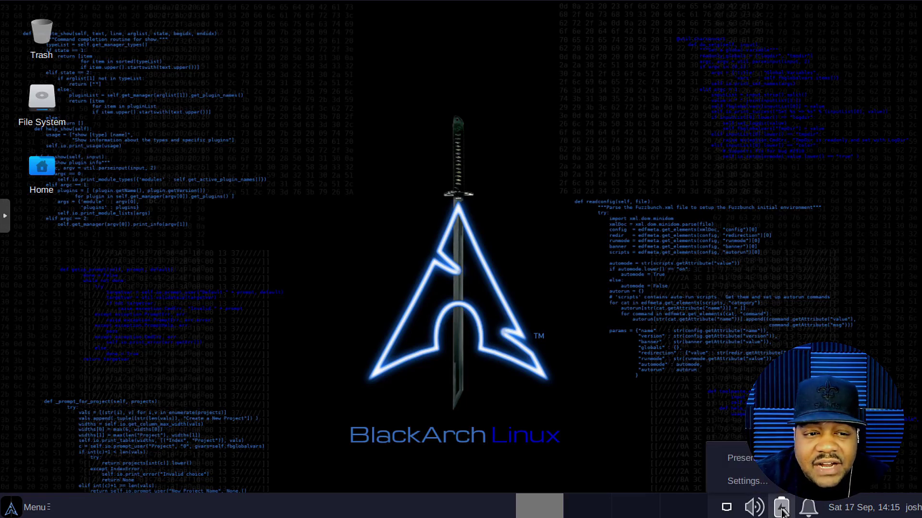
click(756, 512)
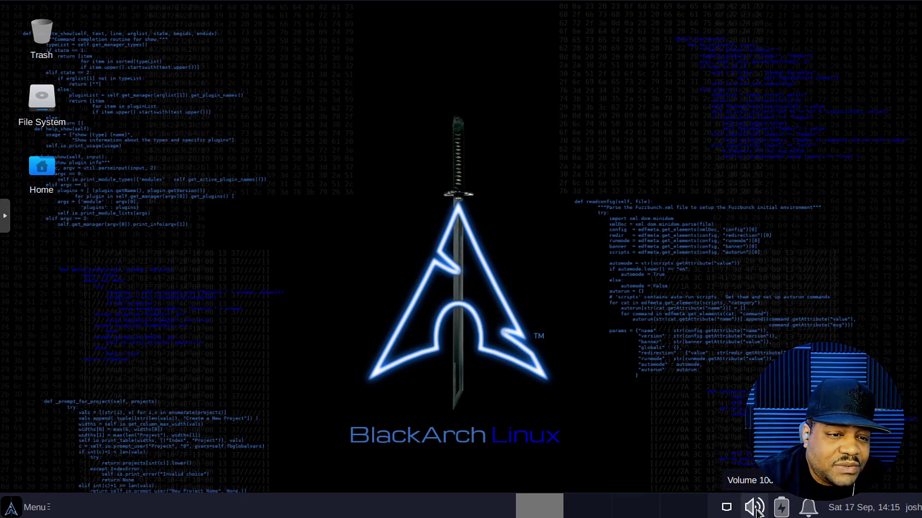
click(726, 508)
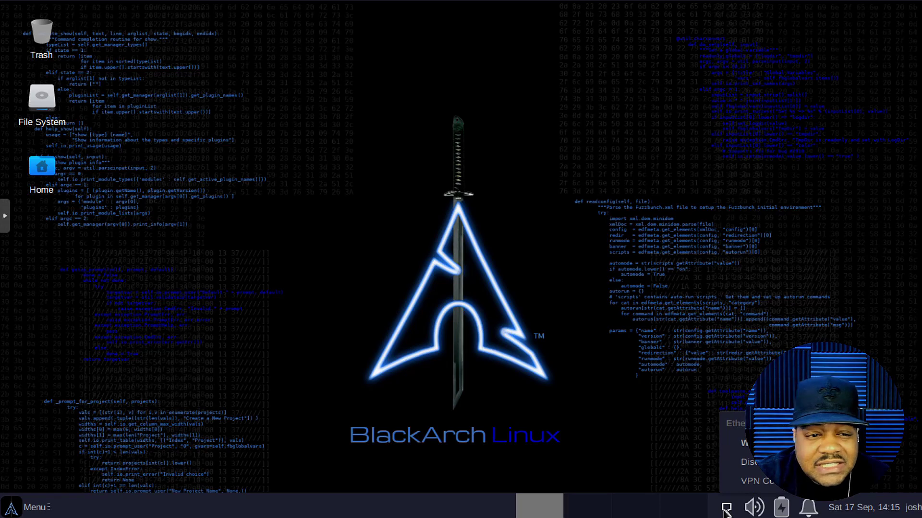
mouse_move(762, 484)
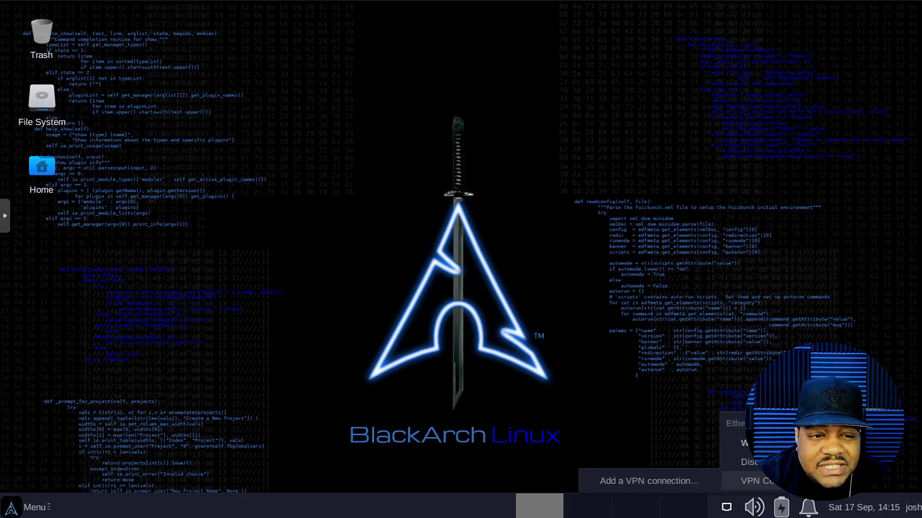
click(727, 510)
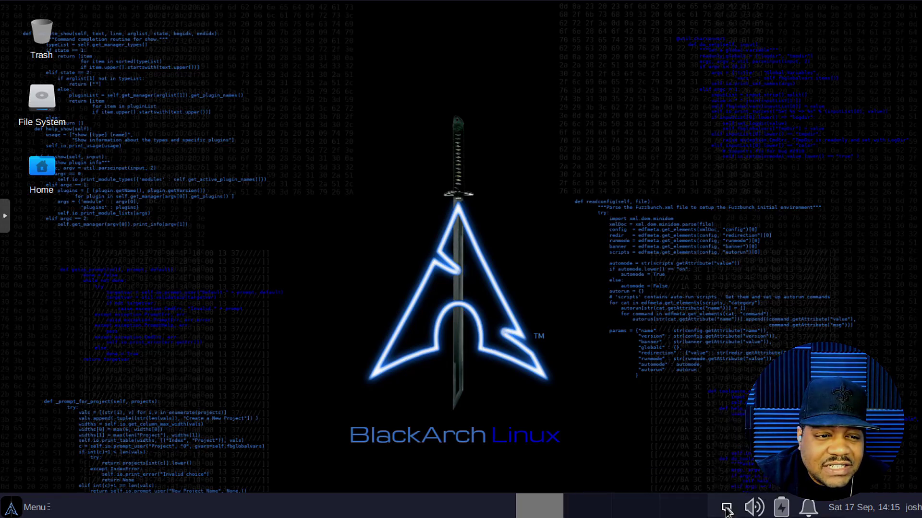
right_click(726, 511)
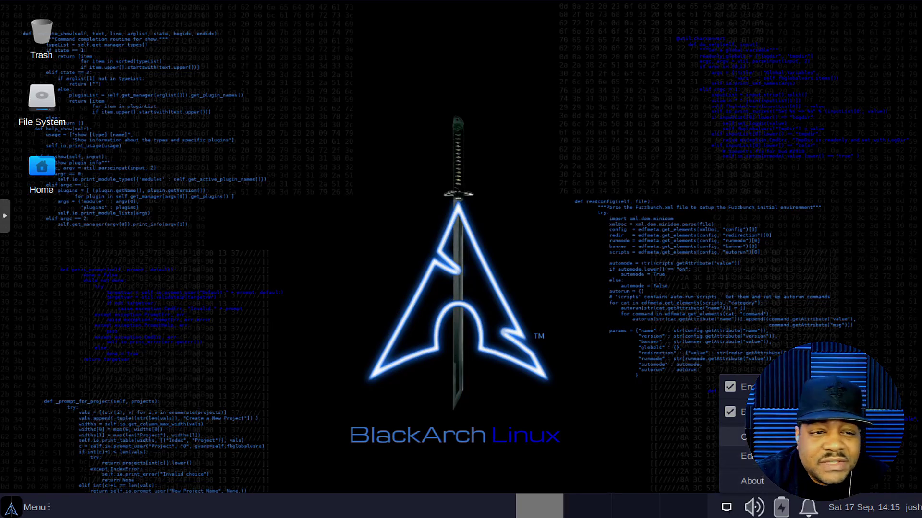
click(746, 456)
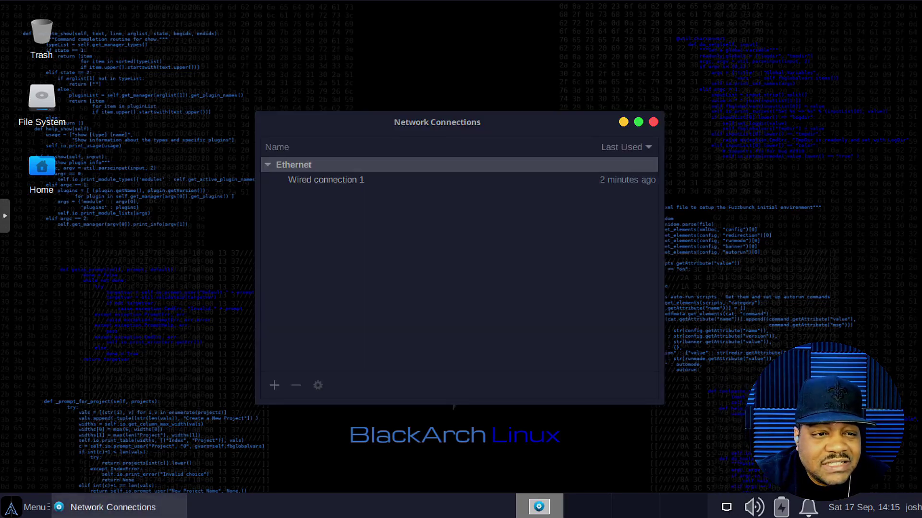
drag(420, 124, 305, 119)
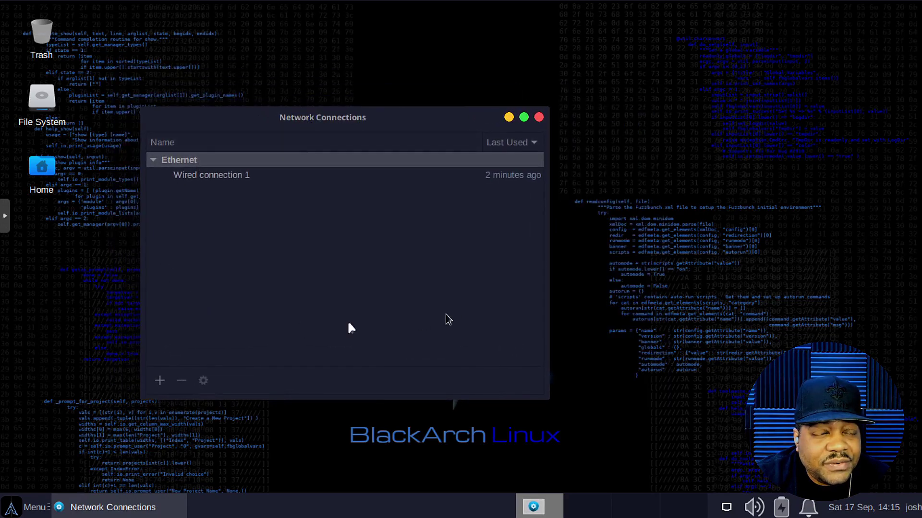
drag(331, 125, 482, 168)
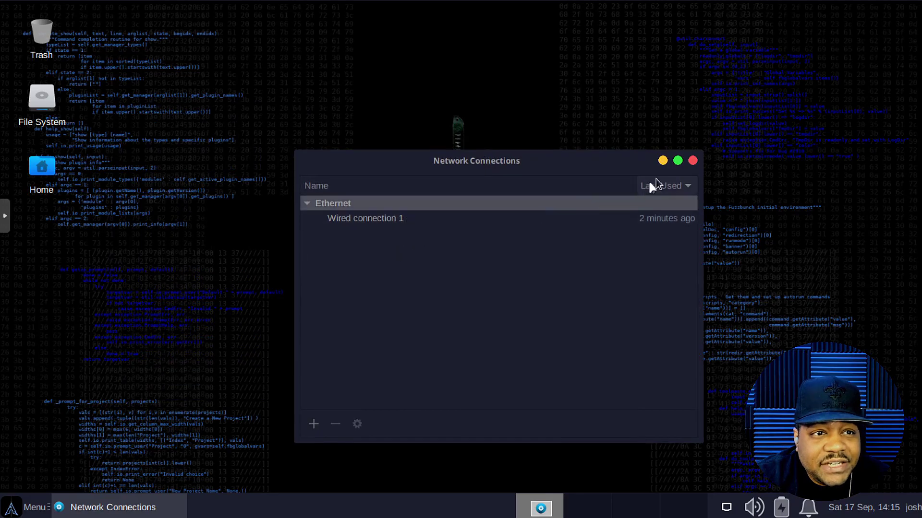
click(692, 161)
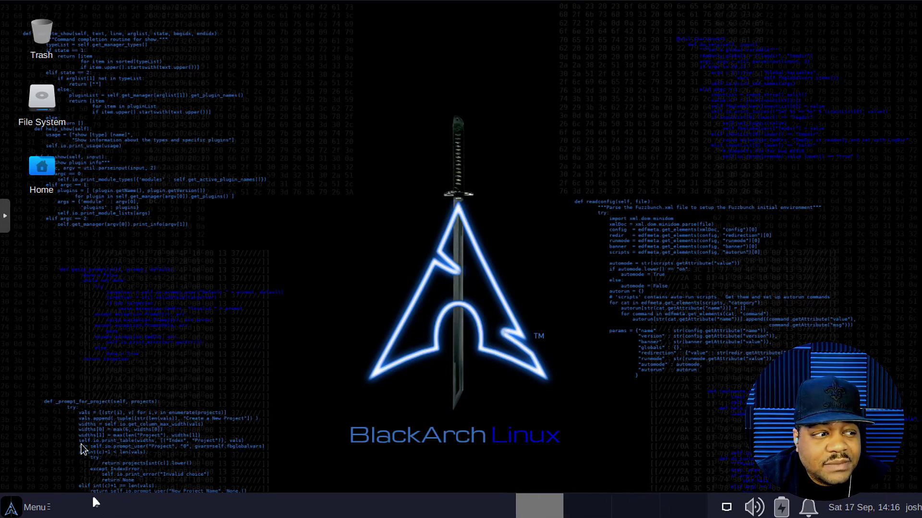
Step: Open the Home folder and the File System in Thunar on separate workspaces
double_click(50, 176)
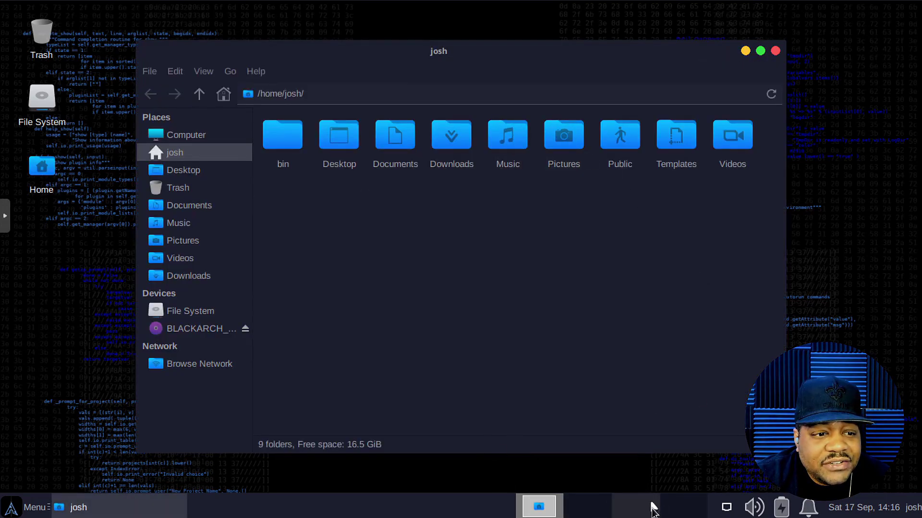
click(589, 512)
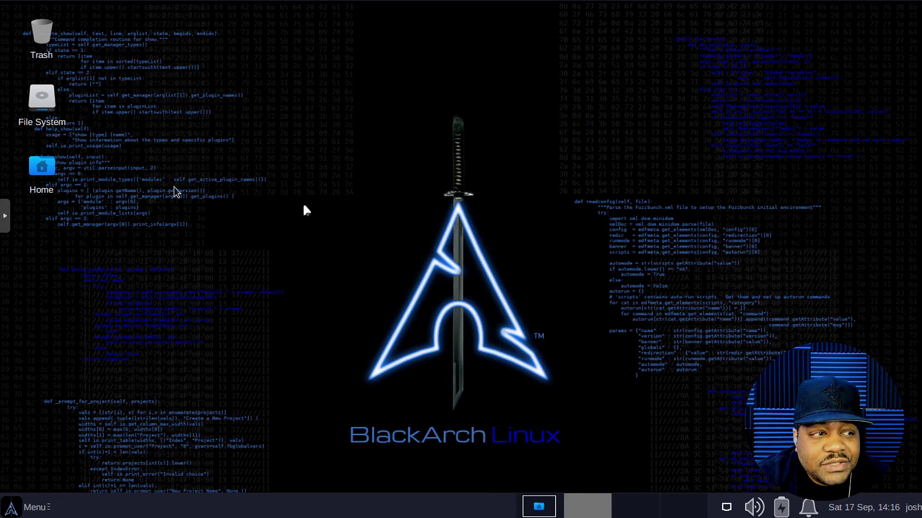
double_click(45, 113)
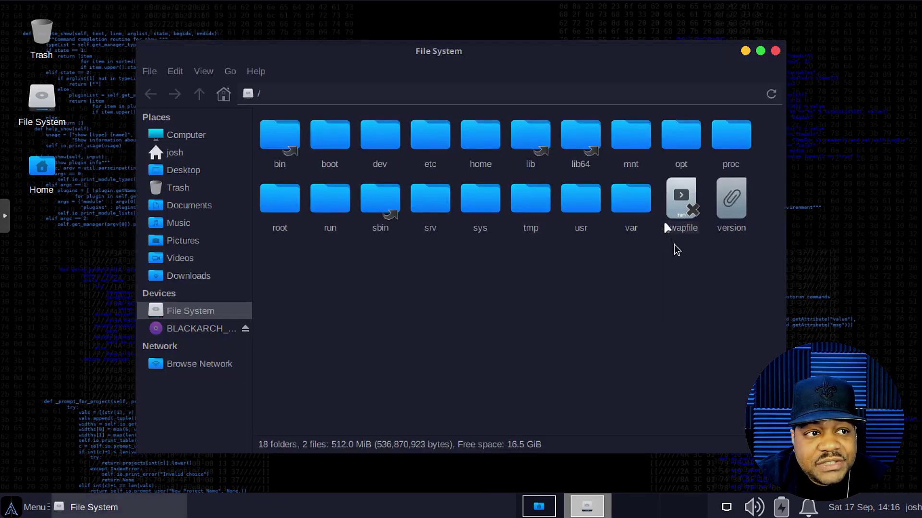
click(636, 506)
click(538, 507)
click(579, 515)
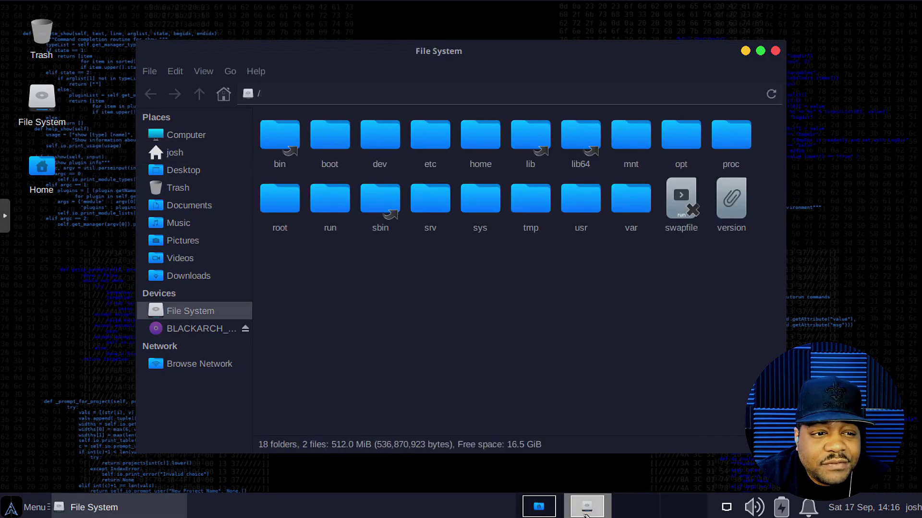
Step: Close the File System and home folder windows and show the menu's Favorites
click(775, 51)
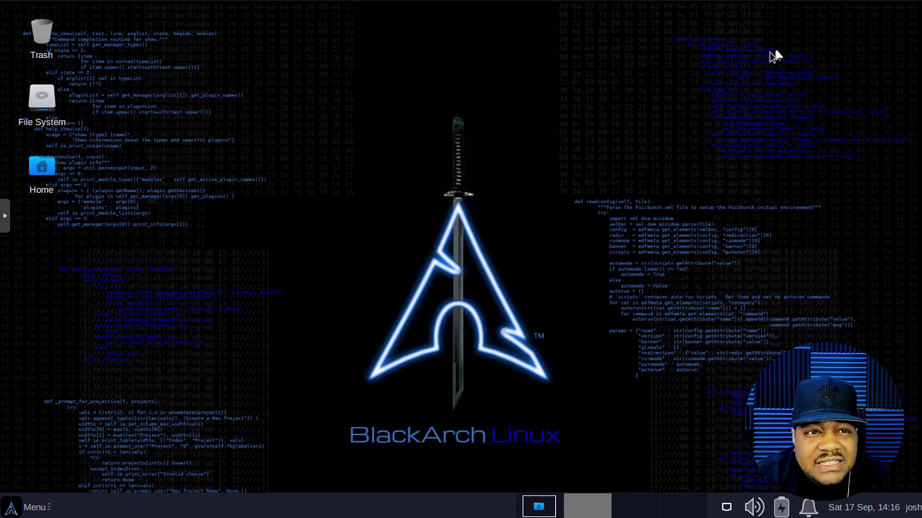
click(540, 511)
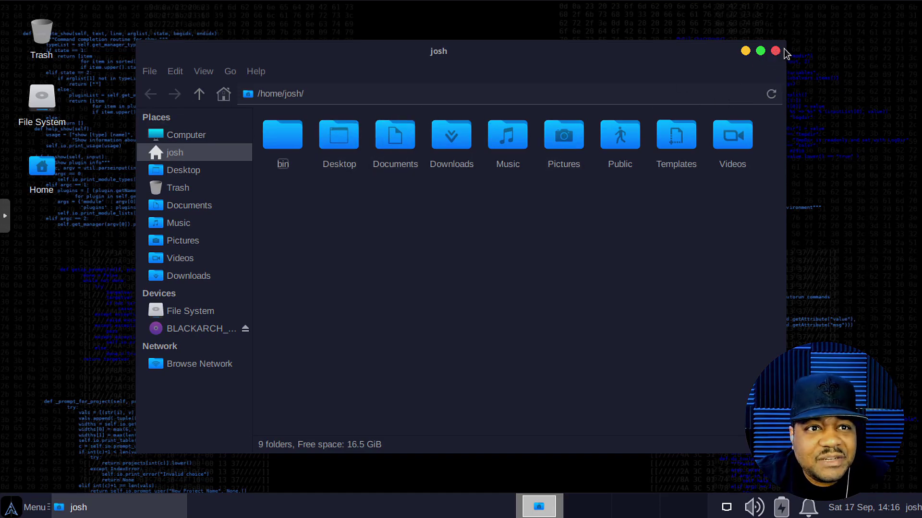
click(776, 52)
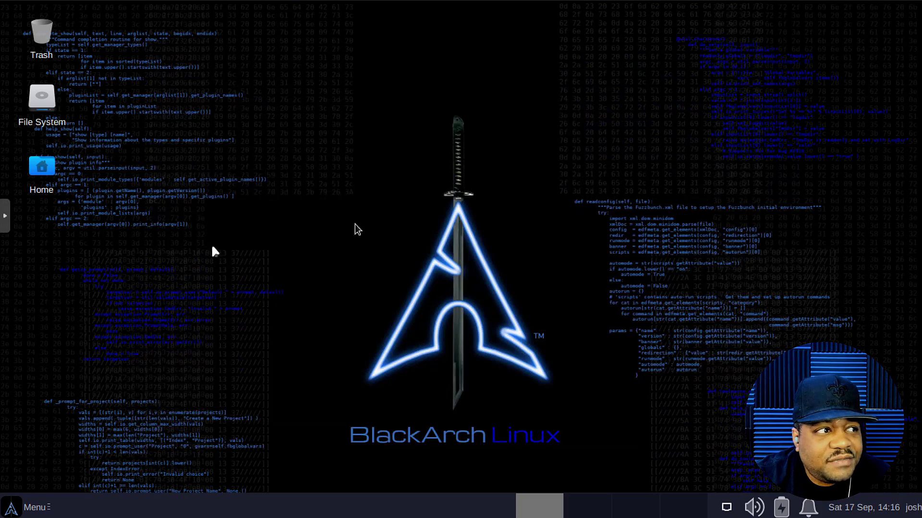
click(26, 509)
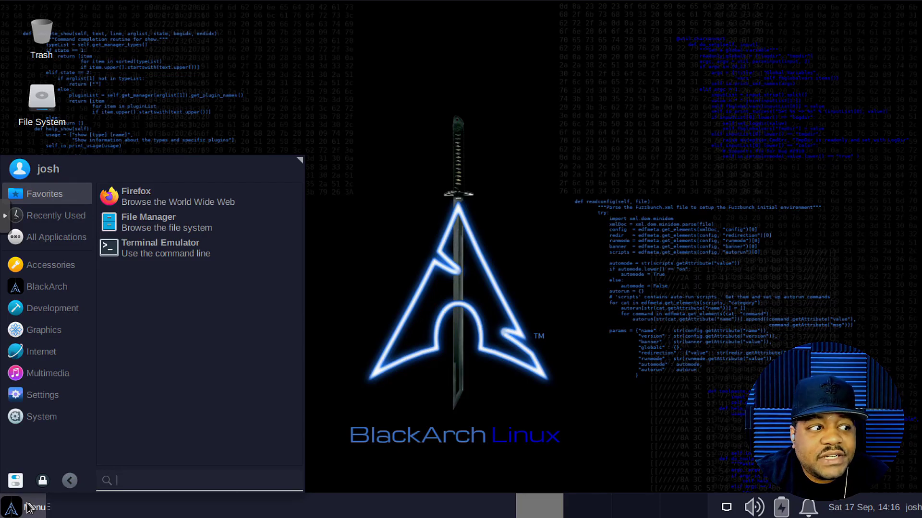
Step: Launch Firefox, check its version (91.0, 64-bit) in About, then quit closing both tabs
click(173, 197)
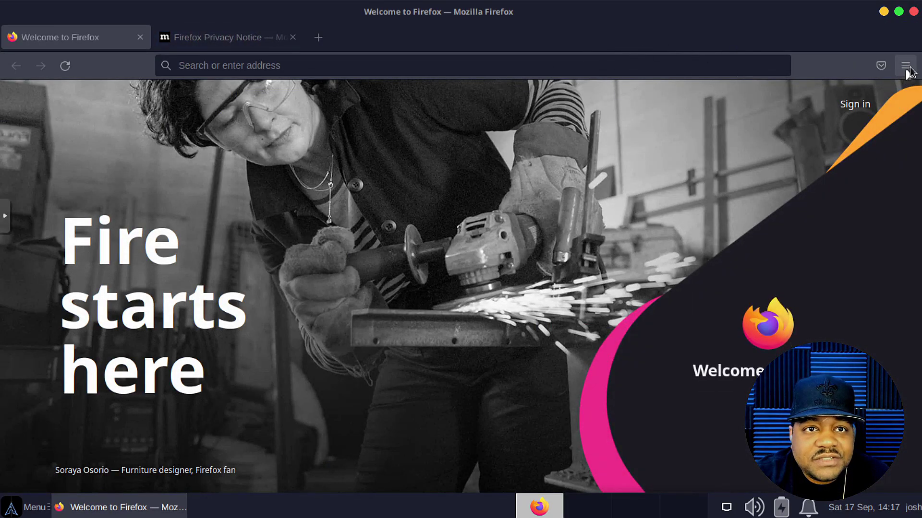
click(905, 66)
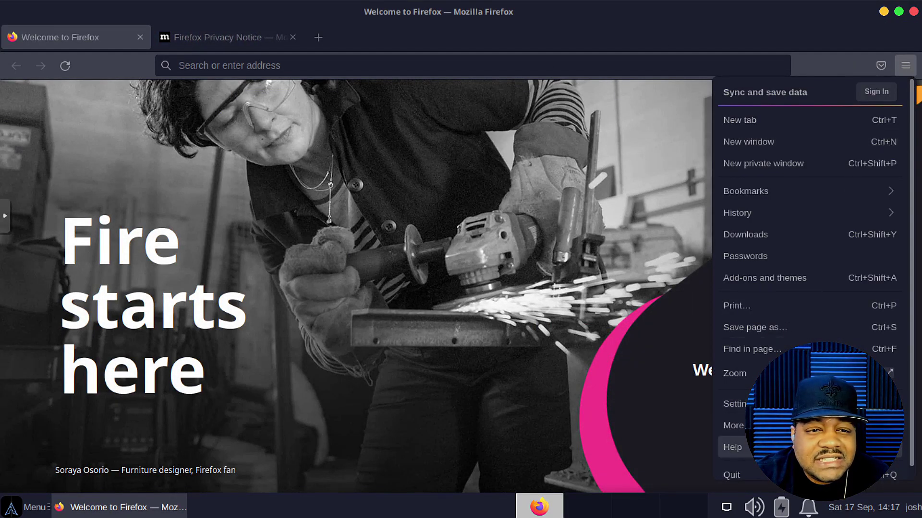
click(772, 448)
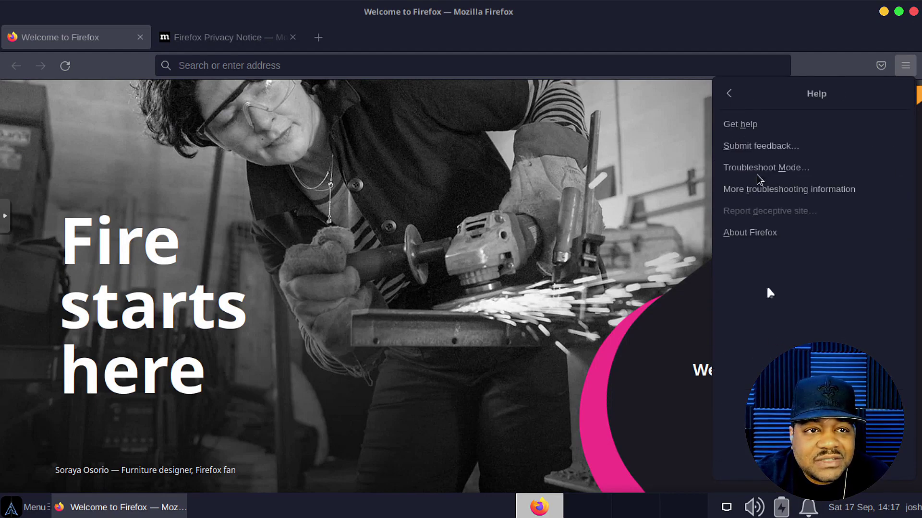
click(766, 234)
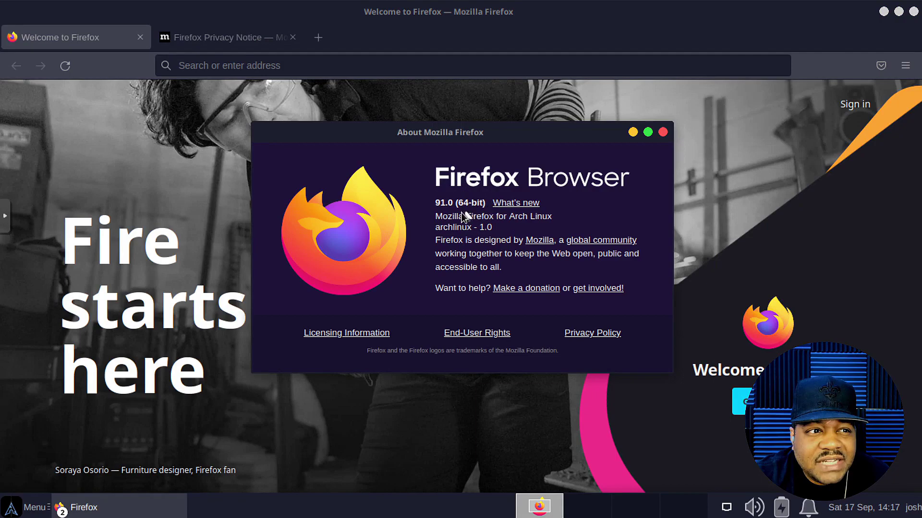
click(662, 133)
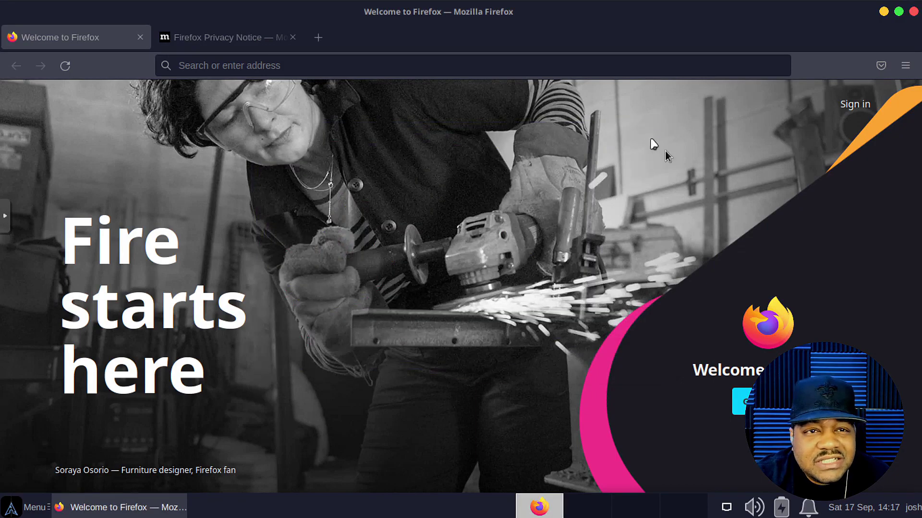
click(913, 15)
click(579, 168)
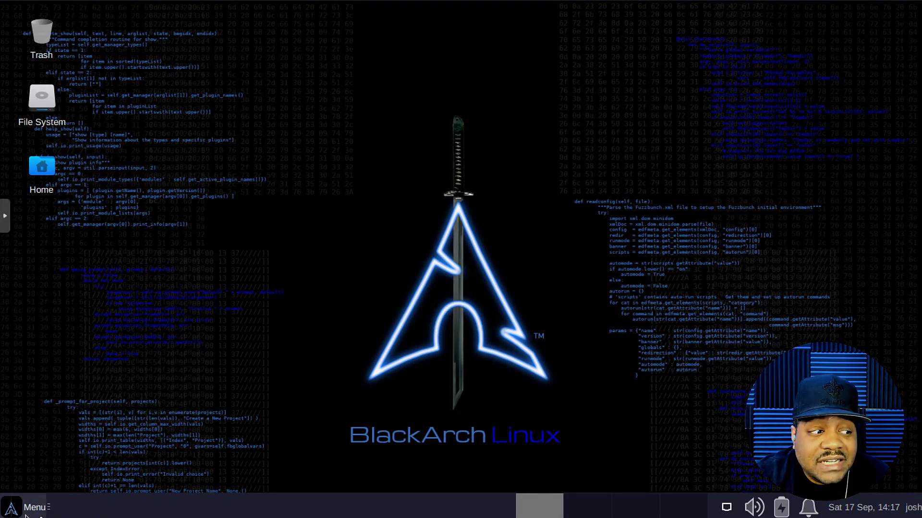
Step: Open a Terminal and run sudo pacman -Syu to start a full system upgrade
click(11, 508)
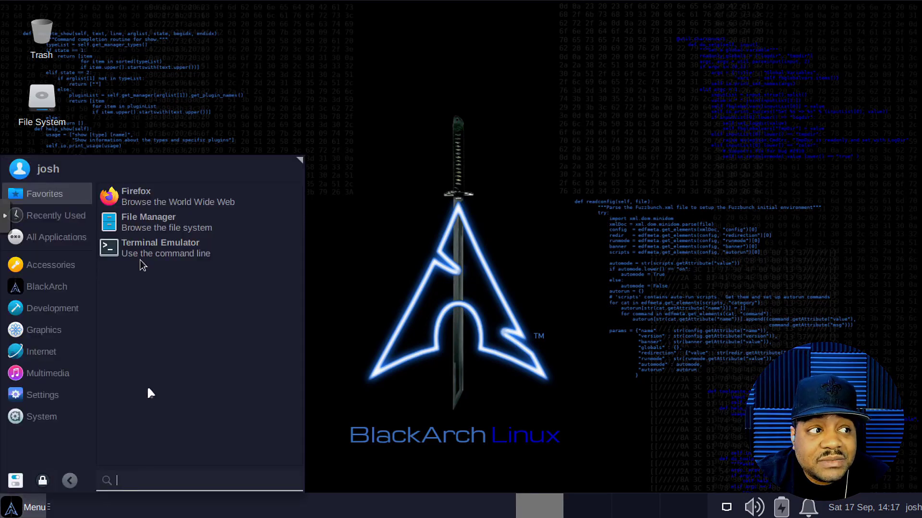
click(169, 257)
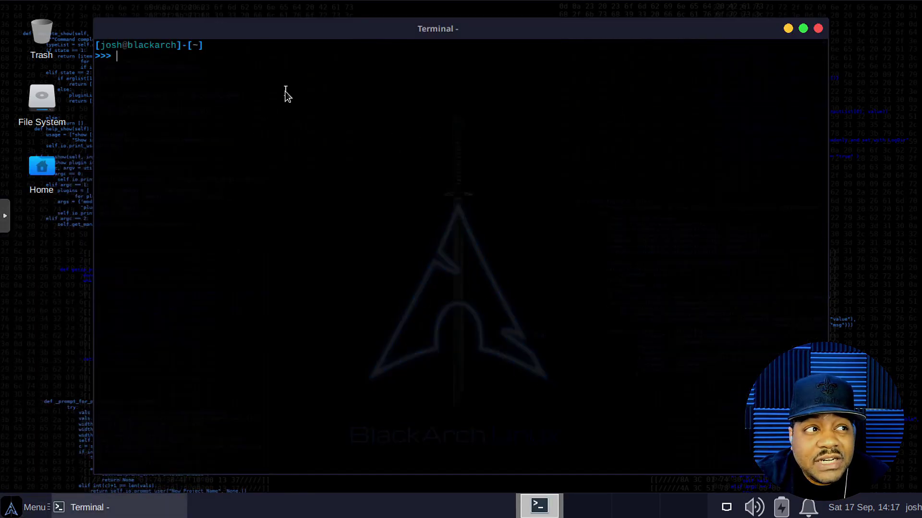
mouse_move(461, 34)
mouse_down()
mouse_move(560, 21)
mouse_move(430, 37)
mouse_move(451, 30)
mouse_up()
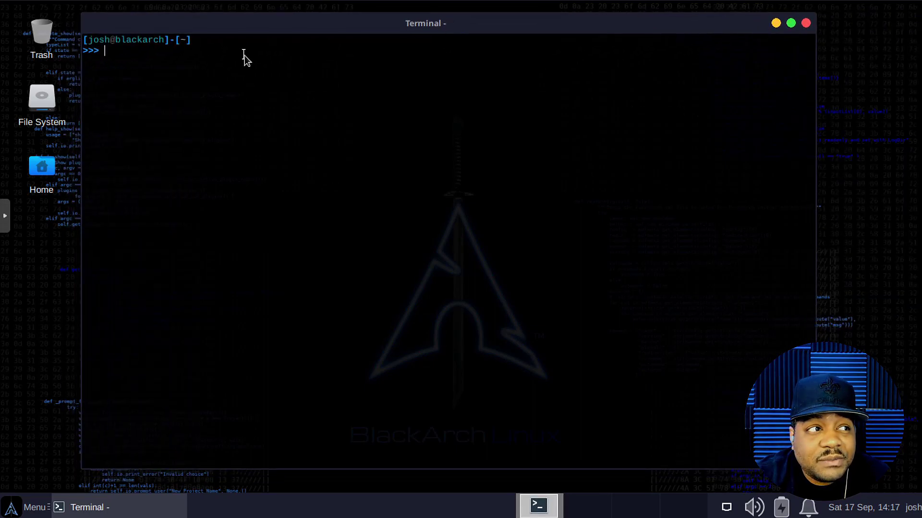
text(sudo )
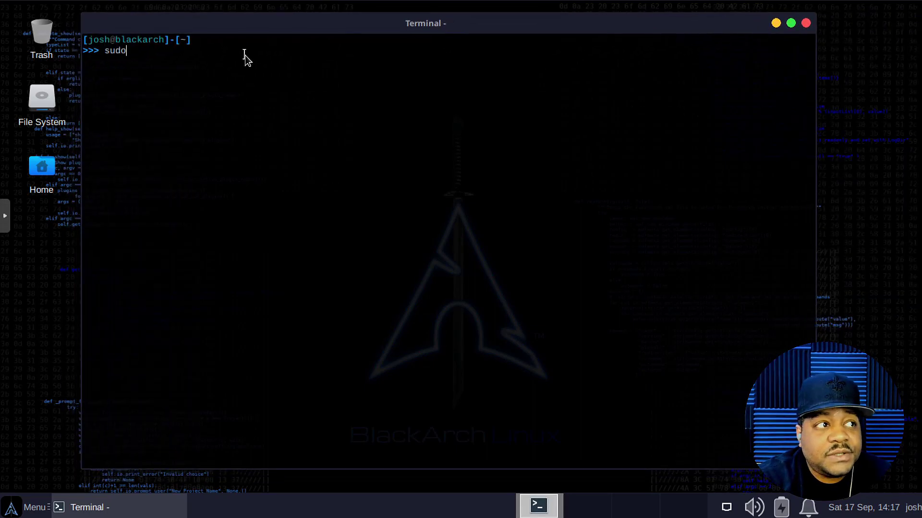
text(pacma)
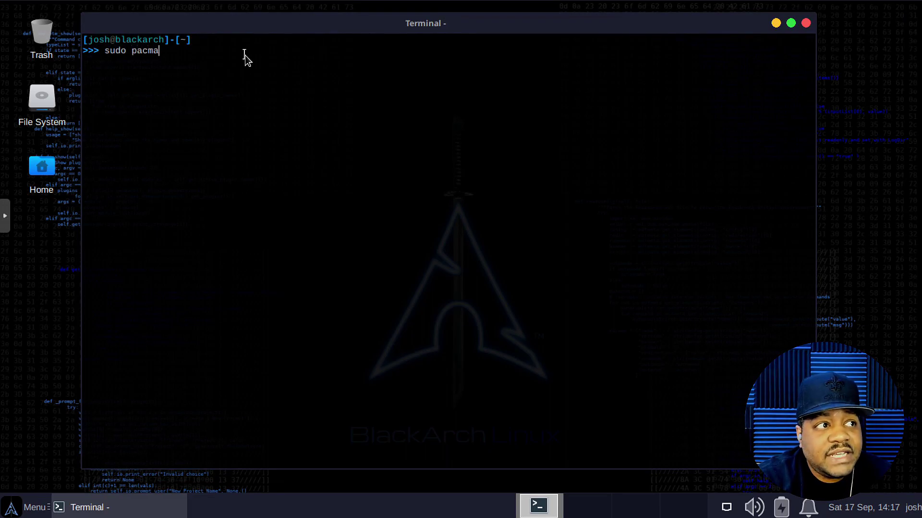
text(n)
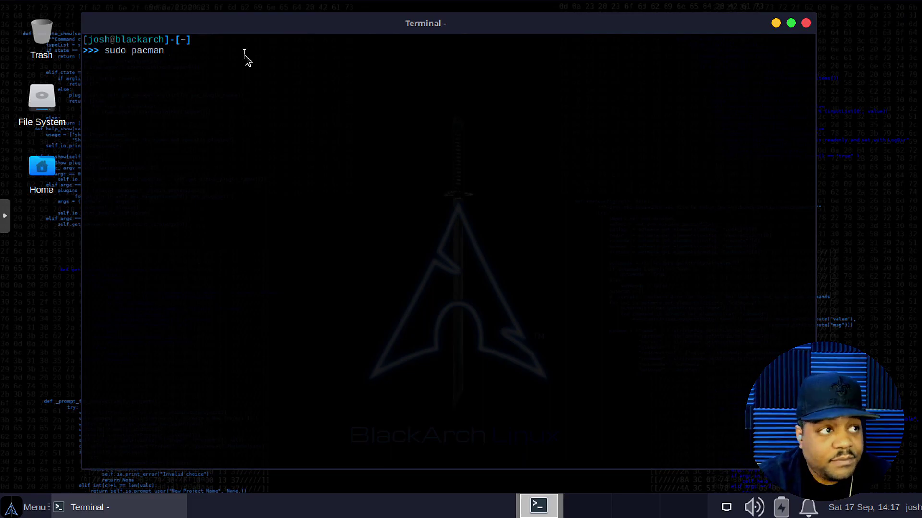
text(-)
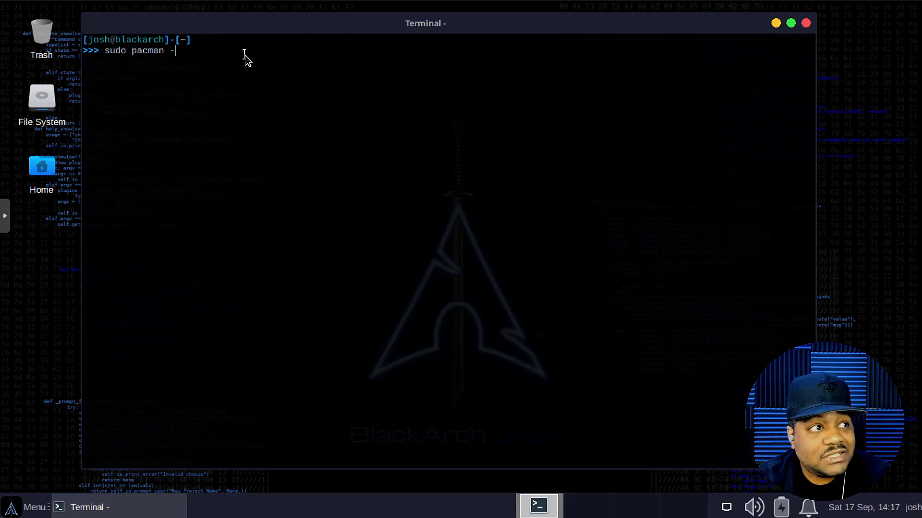
text(Syu)
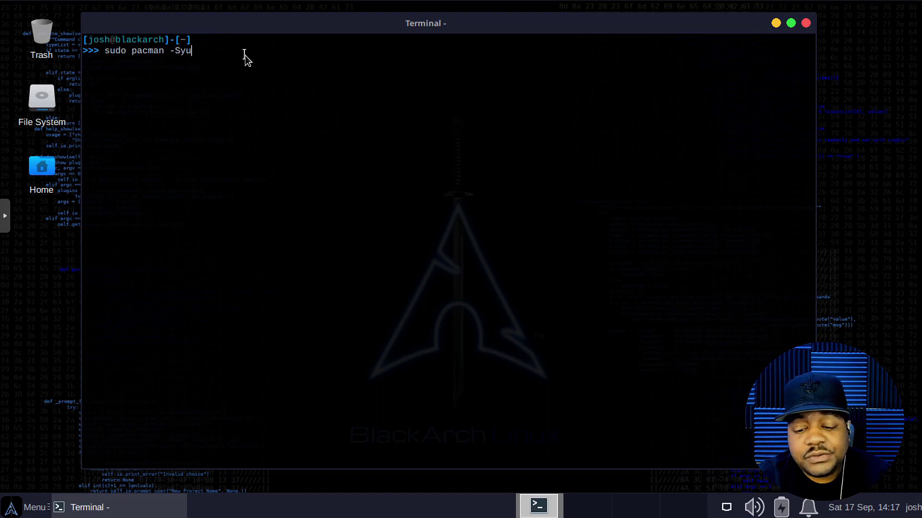
key(Return)
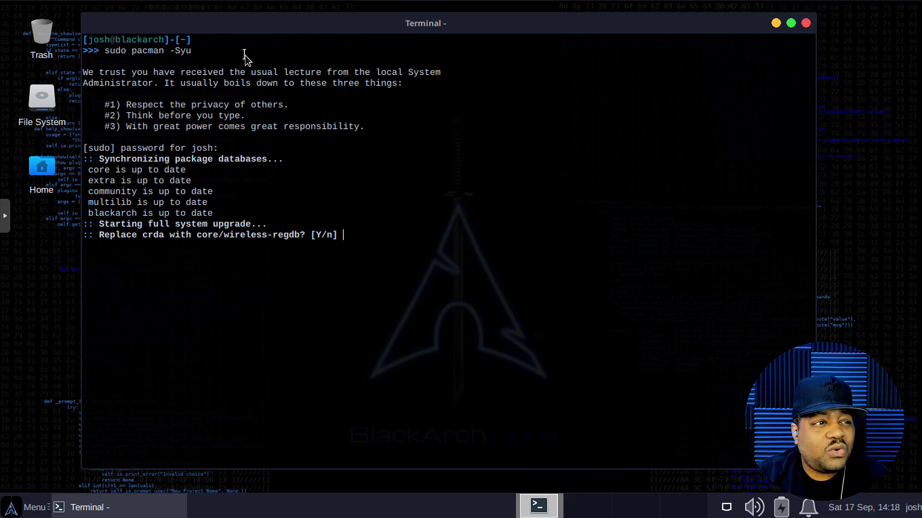
Step: Accept every replacement: crda with wireless-regdb, the python-jaraco packages, and the gnome desktop portal
text(Y)
key(Return)
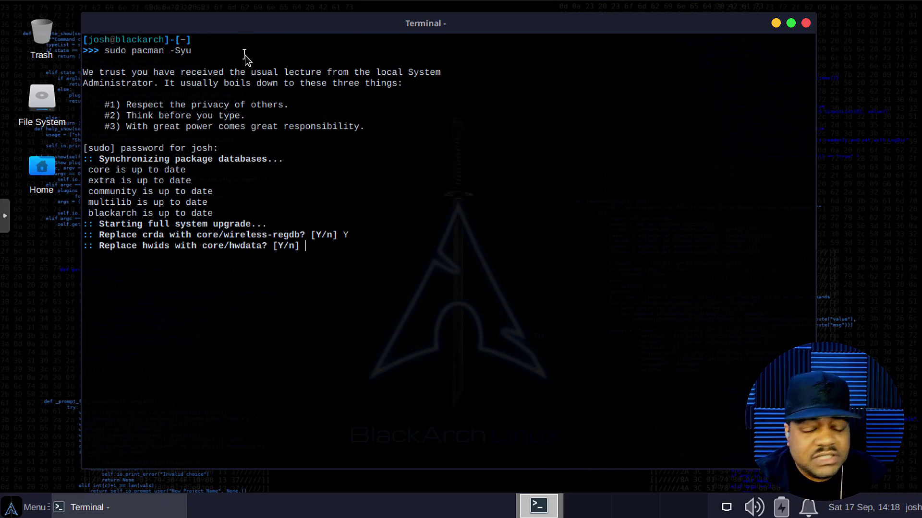
text(Y)
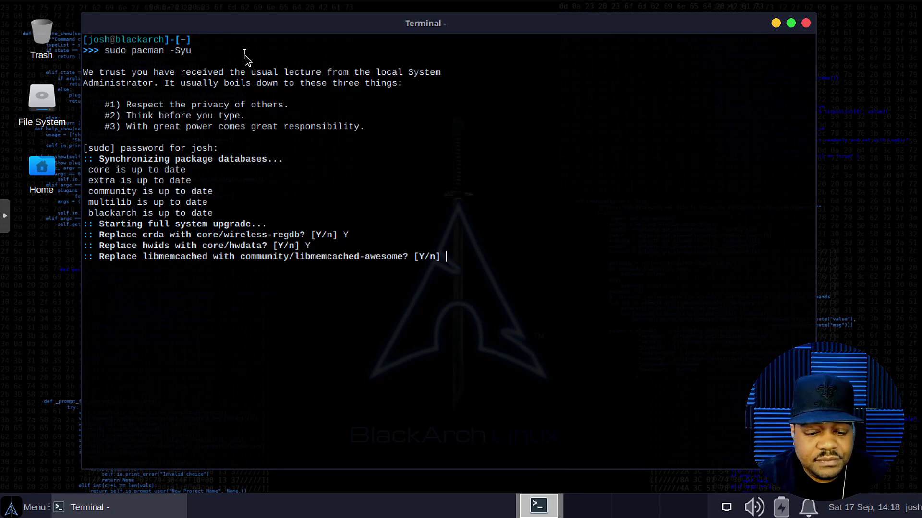
text(Y)
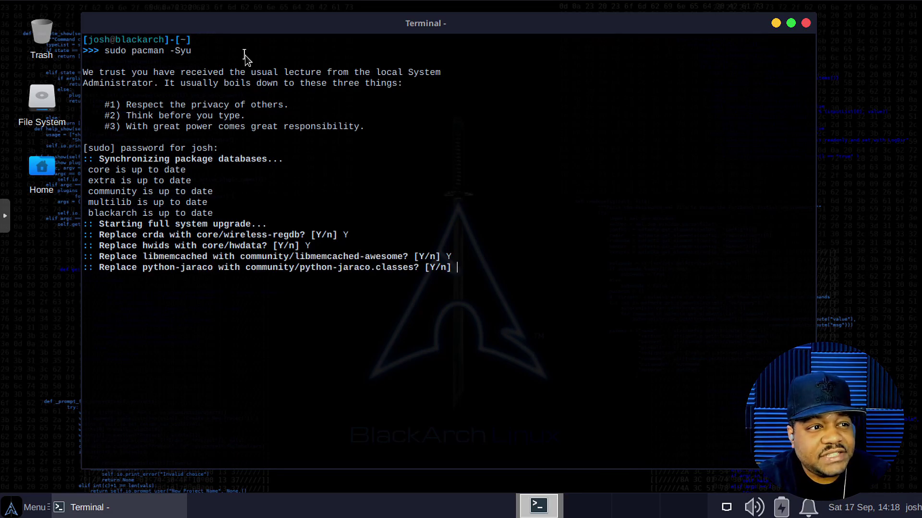
text(Y)
key(Return)
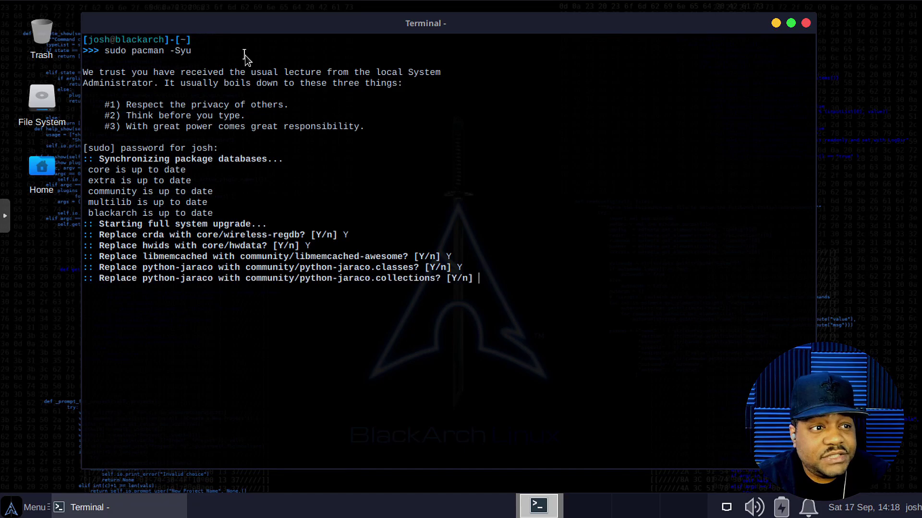
text(Y)
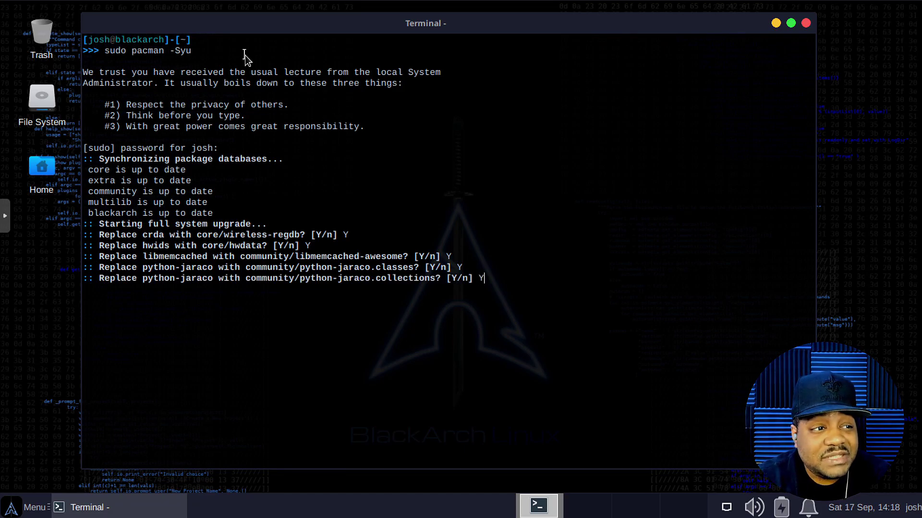
key(Return)
text(Y)
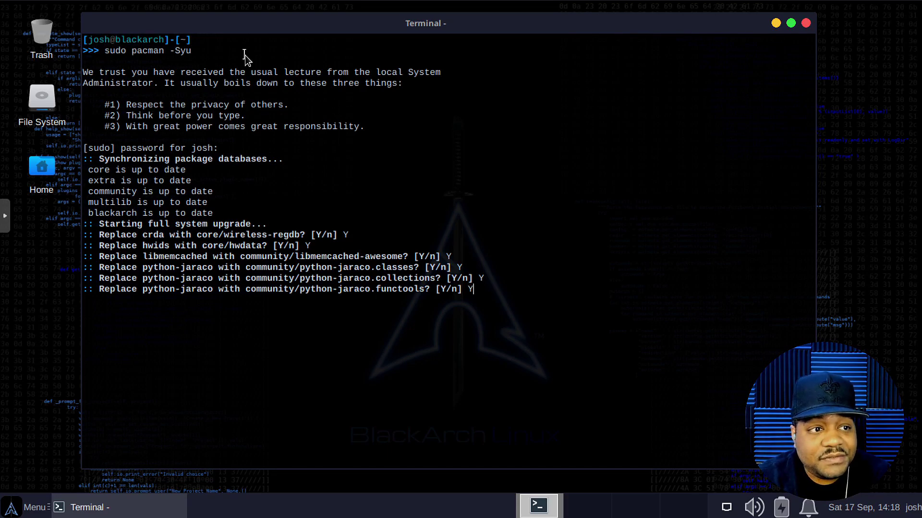
key(Return)
text(Y)
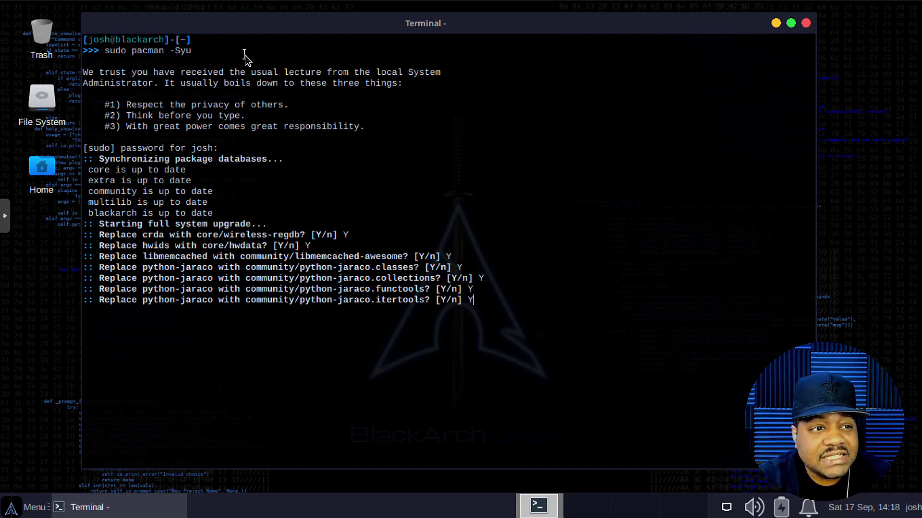
key(Return)
text(Y)
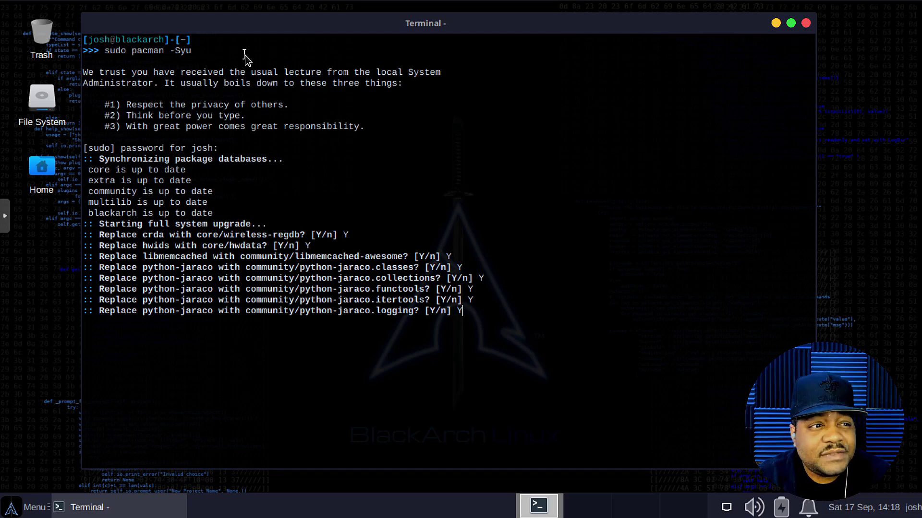
key(Return)
text(Y)
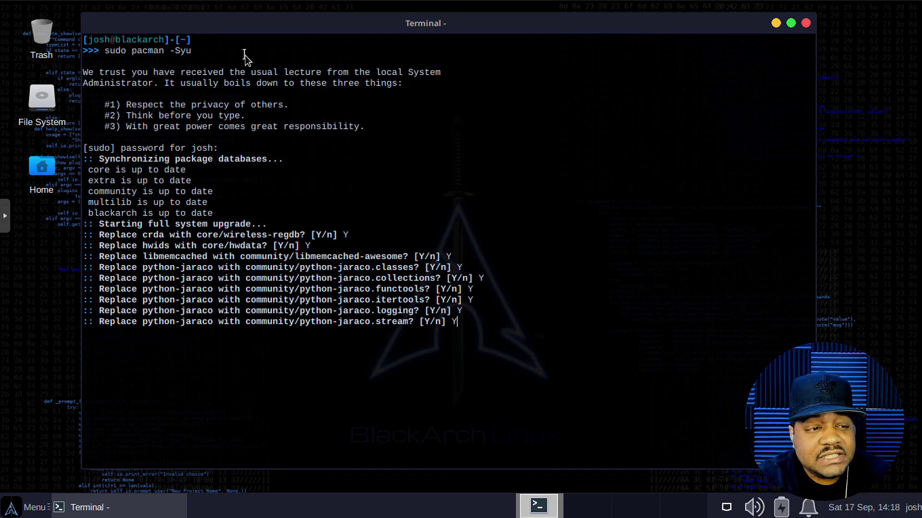
key(Return)
text(Y)
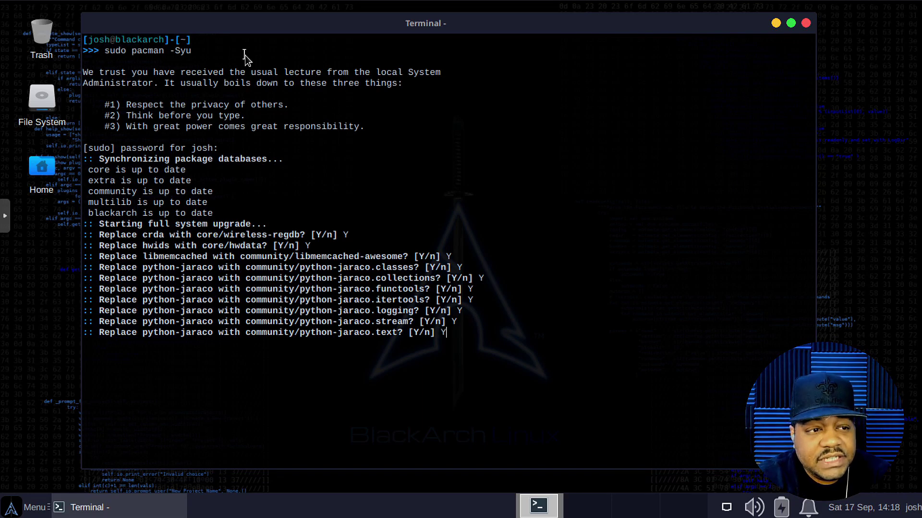
key(Return)
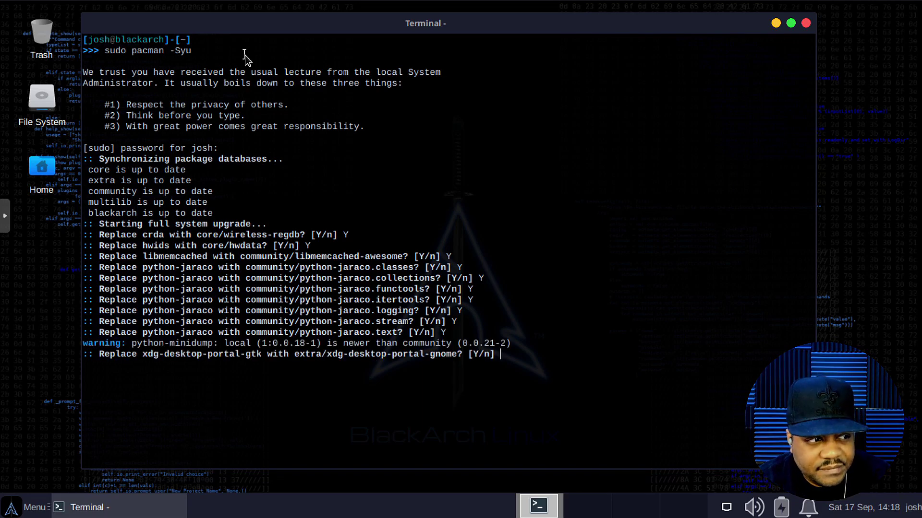
text(Y)
key(Return)
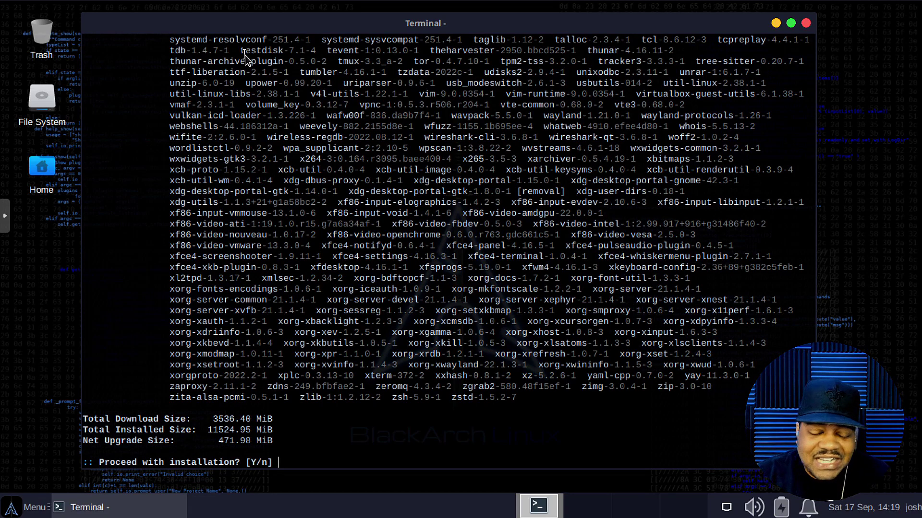
Step: Confirm installing the 1275 packages and minimize the terminal while they download
text(y)
key(Return)
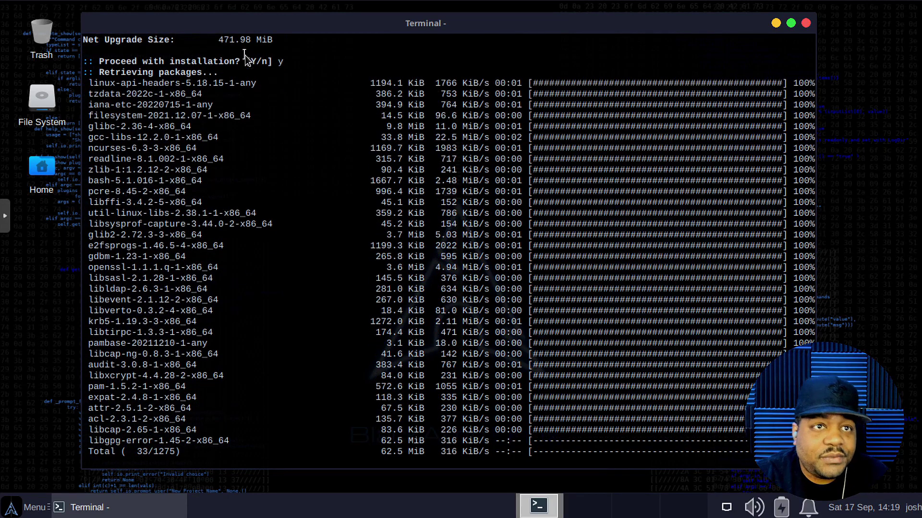
click(775, 23)
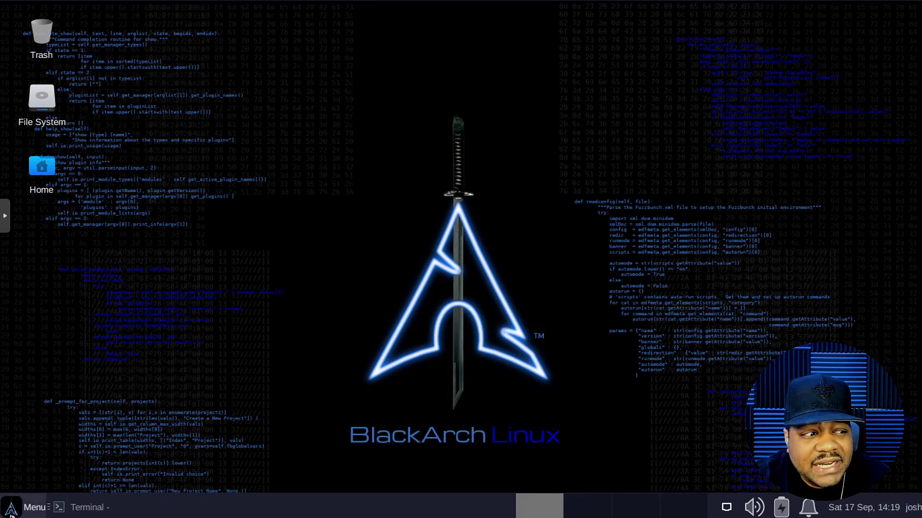
click(27, 508)
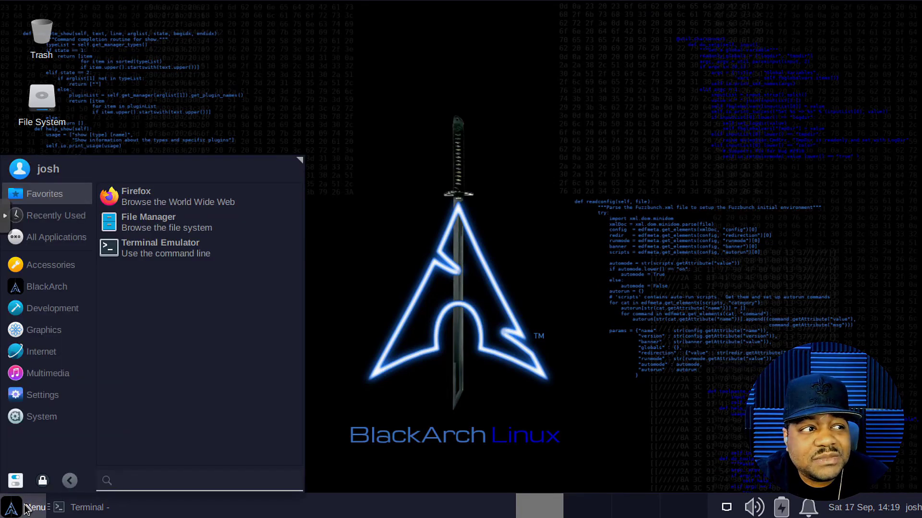
click(186, 223)
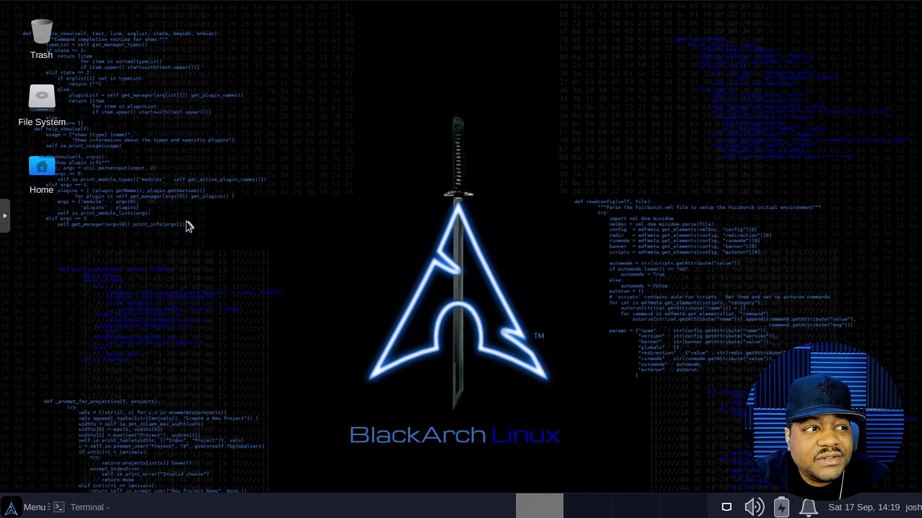
click(258, 72)
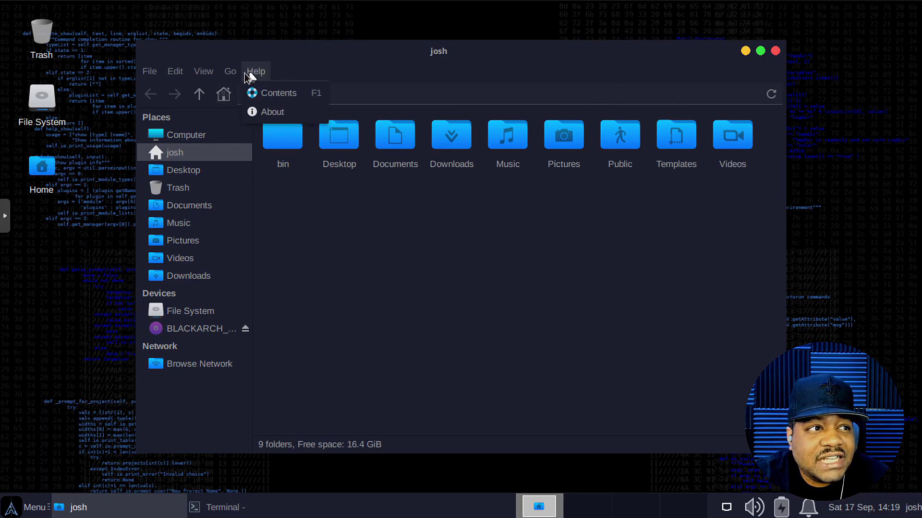
click(272, 112)
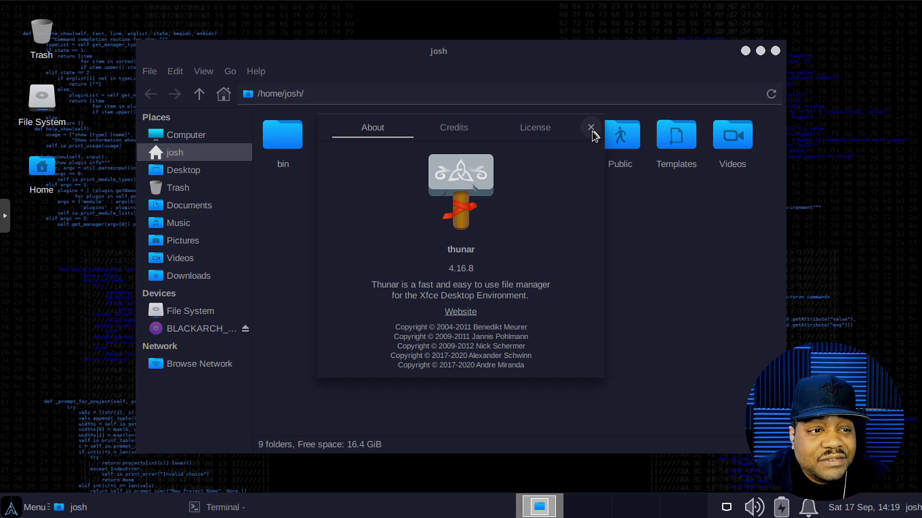
click(591, 128)
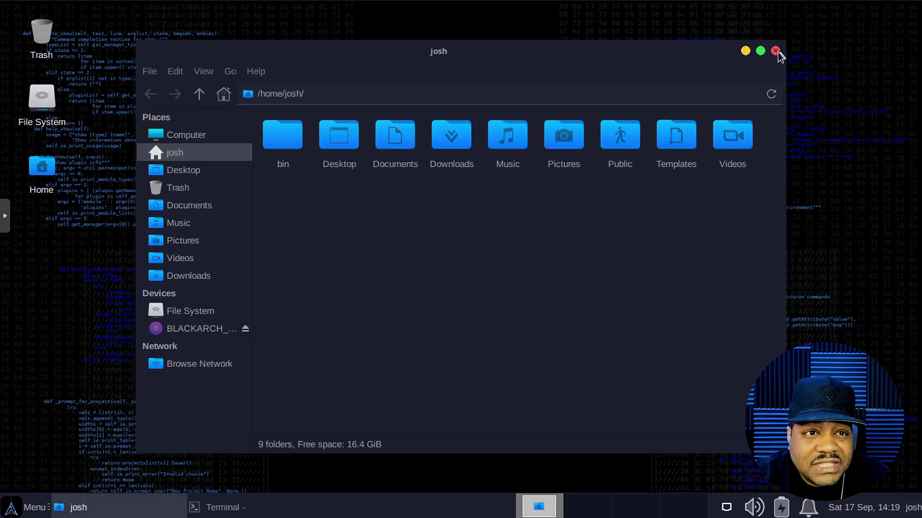
click(776, 51)
Step: Browse the All Applications list, then show the Accessories apps from Application Finder to Vim
click(29, 510)
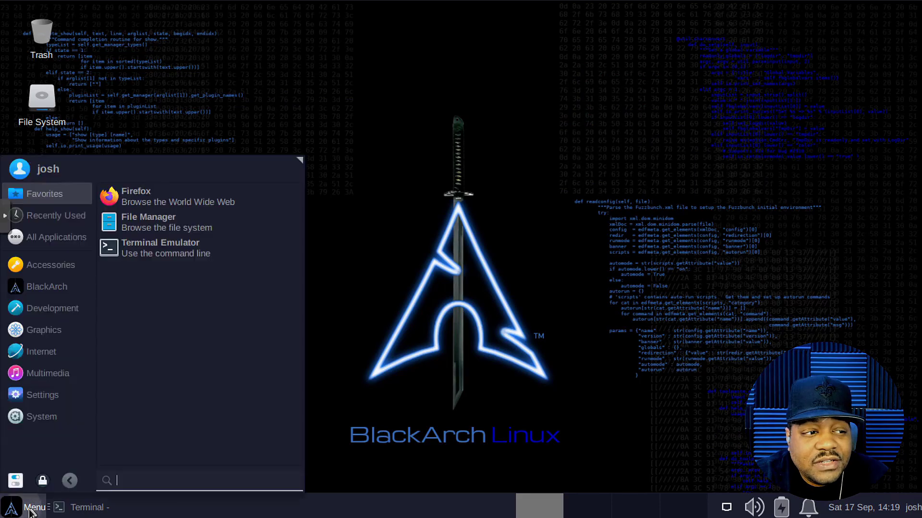
click(46, 240)
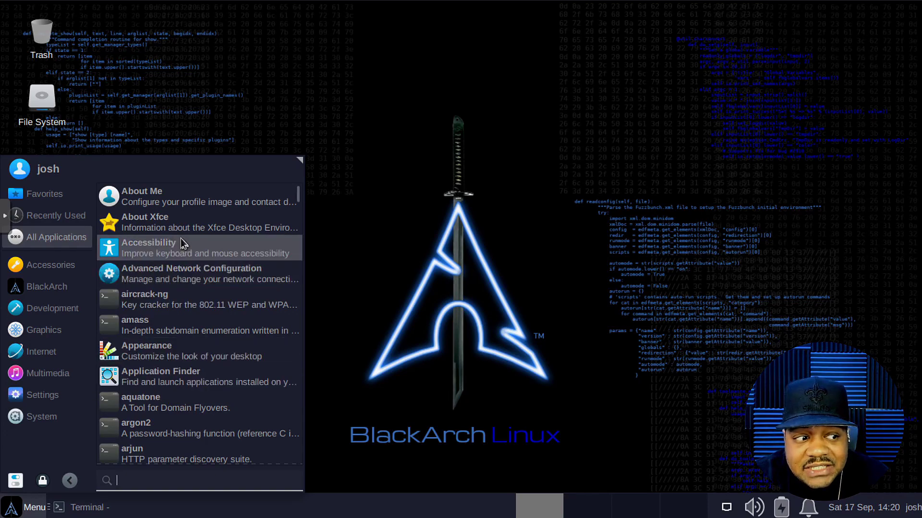
scroll(183, 244, down, 5)
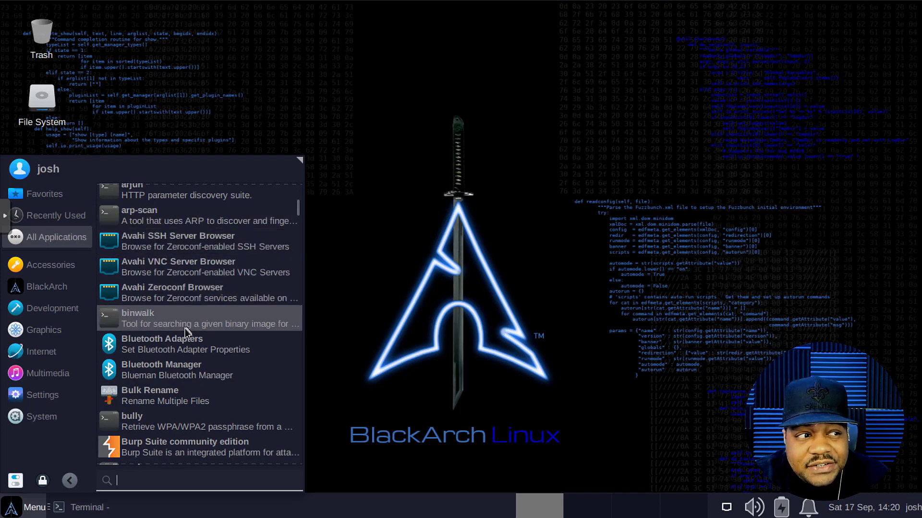
scroll(185, 330, up, 5)
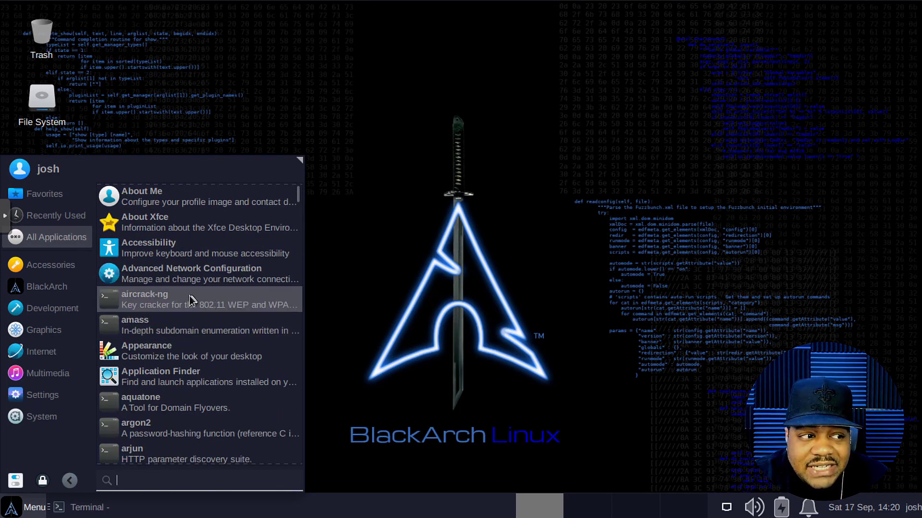
scroll(199, 365, down, 5)
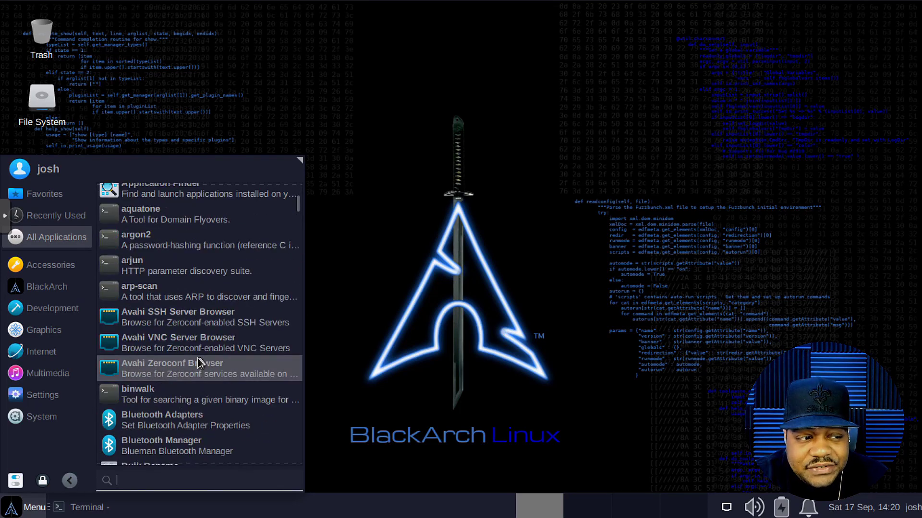
scroll(202, 361, down, 3)
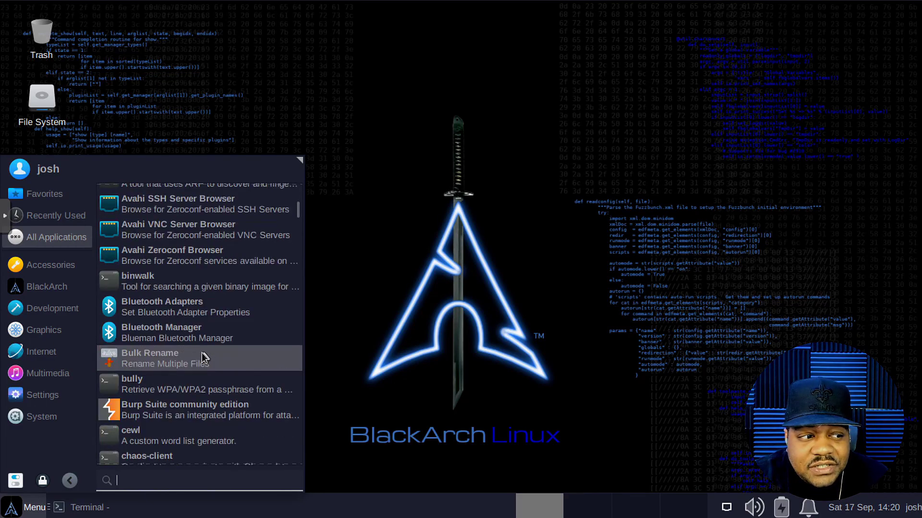
scroll(185, 319, down, 4)
scroll(164, 328, down, 3)
scroll(165, 327, up, 7)
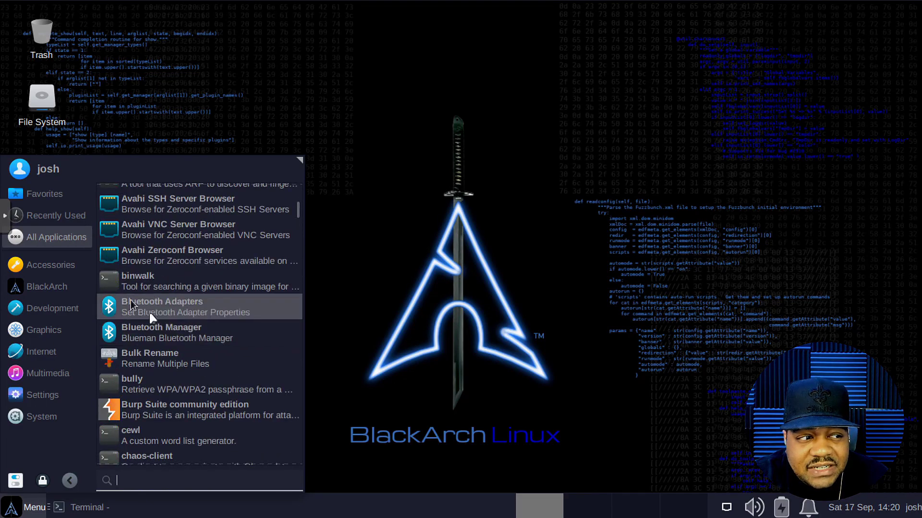
click(32, 272)
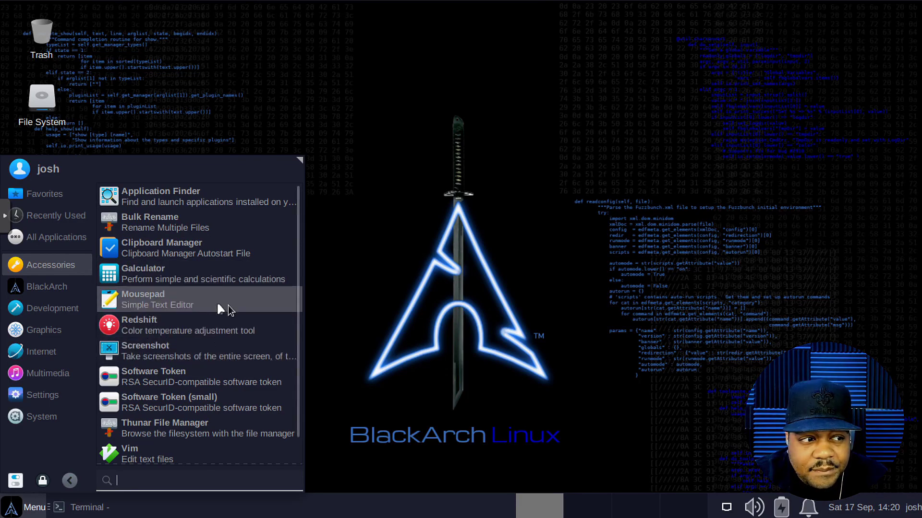
Step: Launch Mousepad, glance at its File menu, and close the editor
click(213, 302)
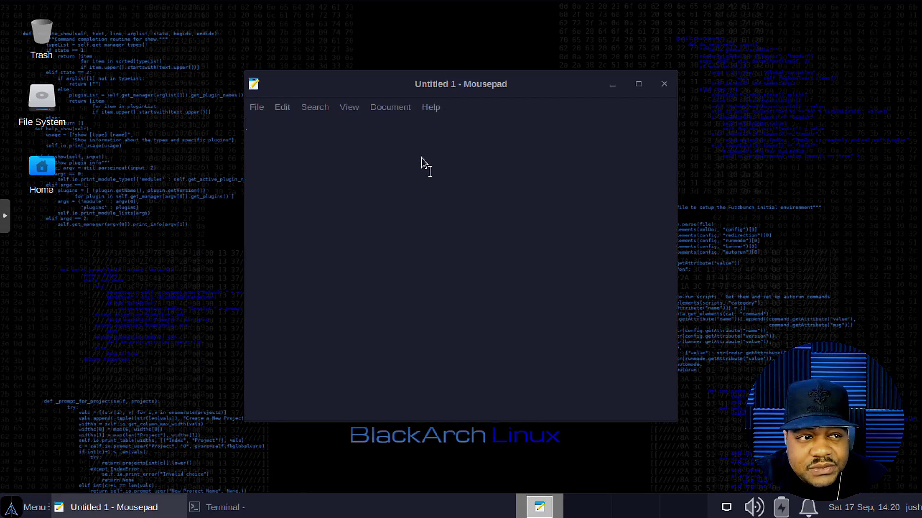
click(255, 109)
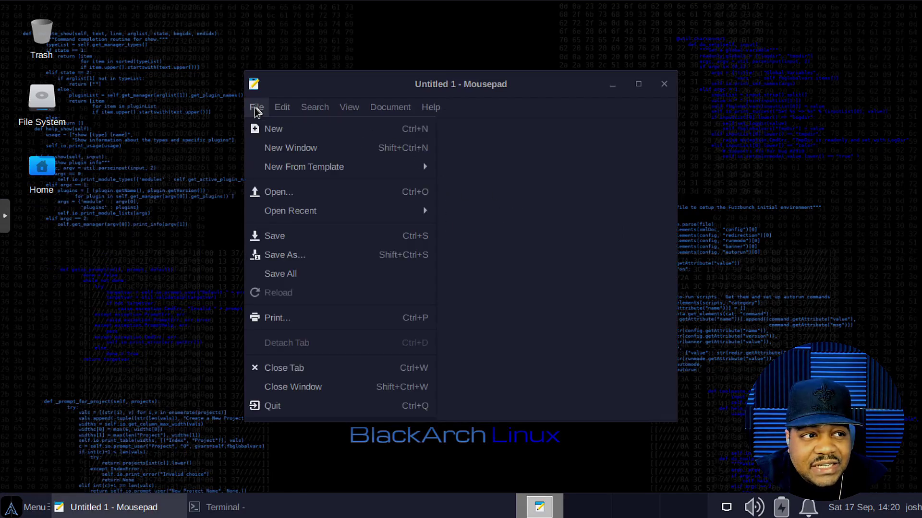
click(255, 108)
click(664, 84)
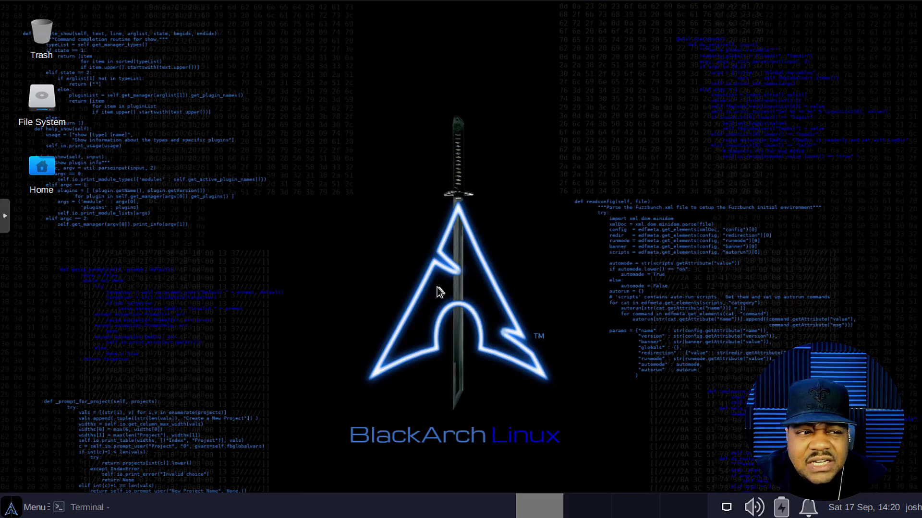
Step: Launch Vim (version 8.2.2891) from Accessories and close its terminal
click(39, 508)
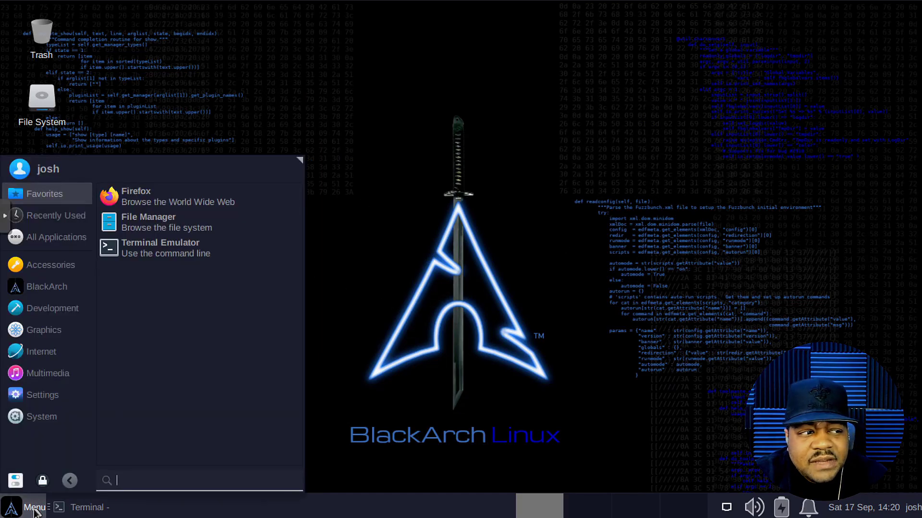
click(53, 266)
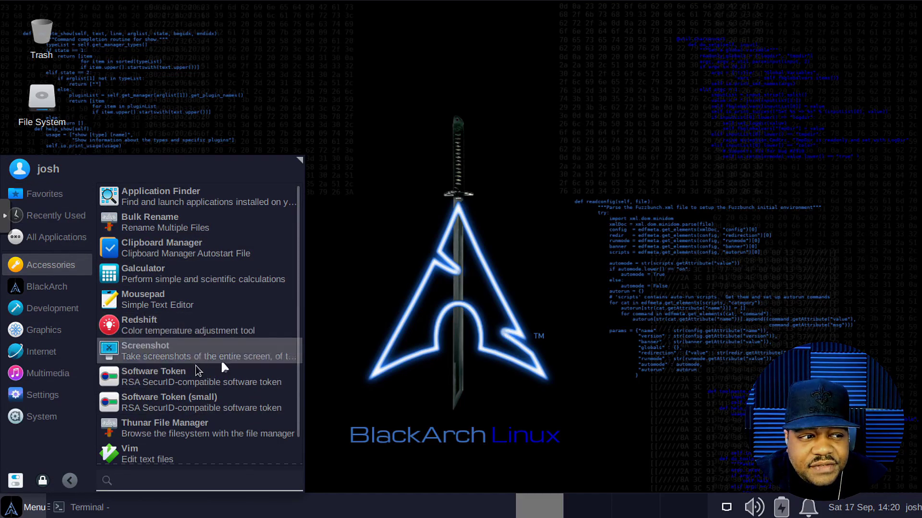
scroll(213, 365, down, 1)
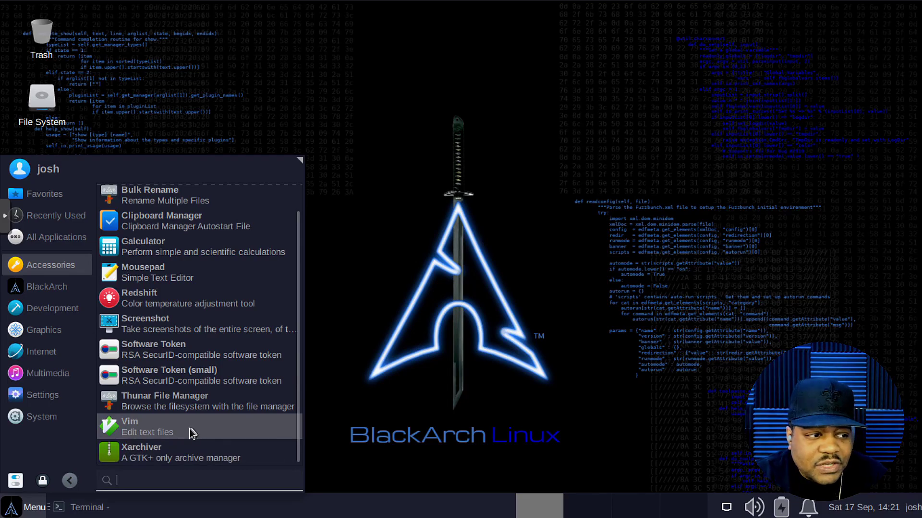
click(191, 433)
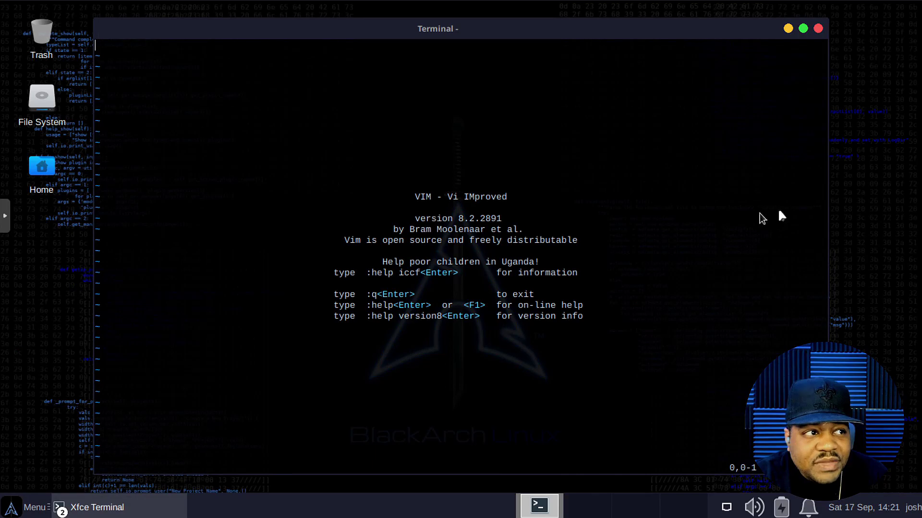
click(818, 28)
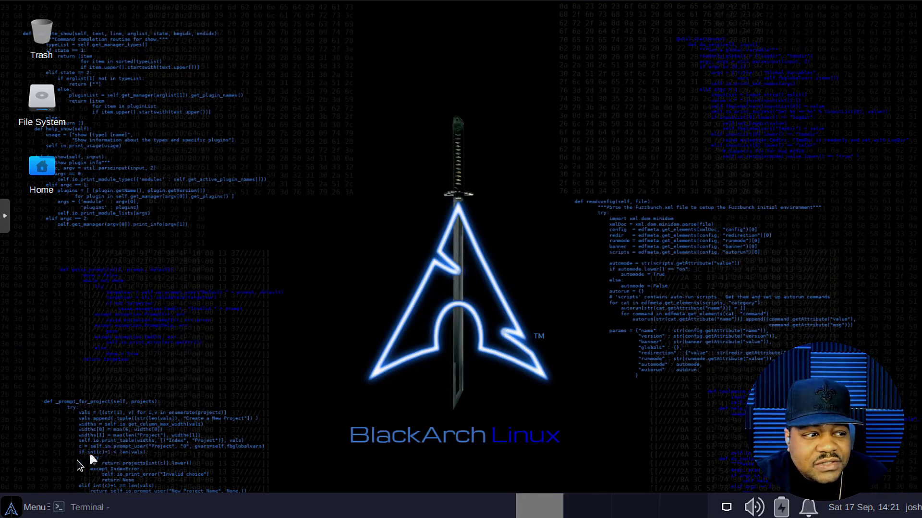
Step: Show the BlackArch tool categories and expand then collapse the Automation tools twice
click(21, 508)
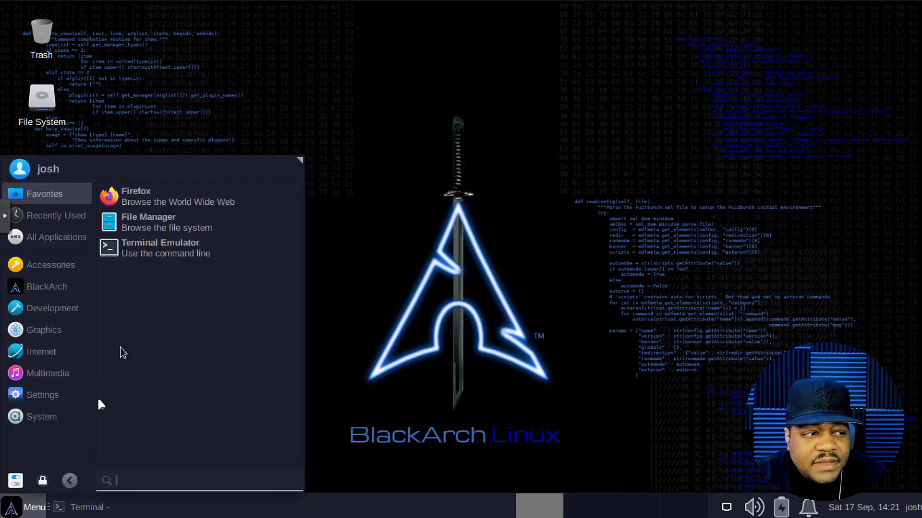
click(53, 288)
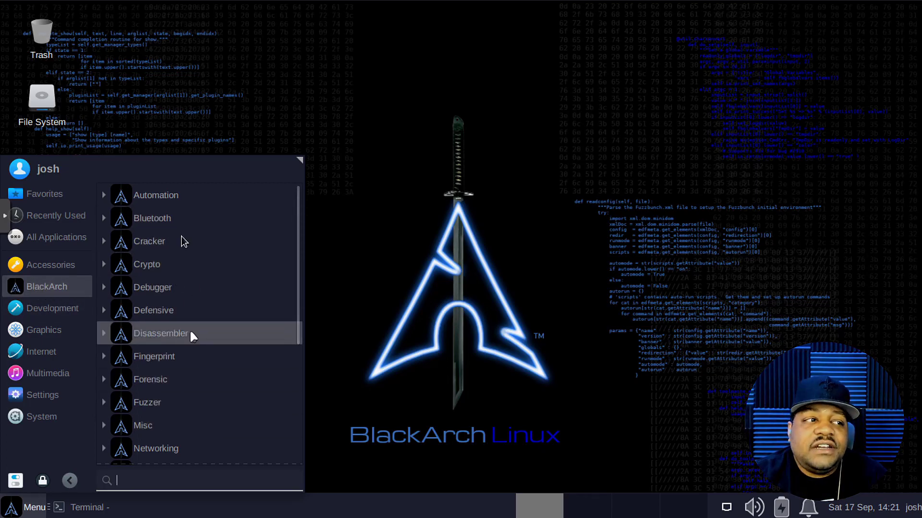
click(104, 196)
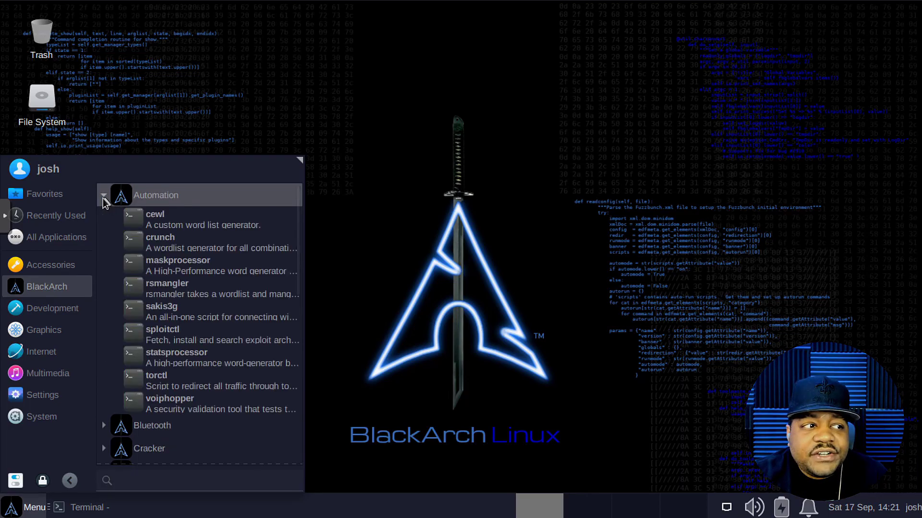
click(104, 196)
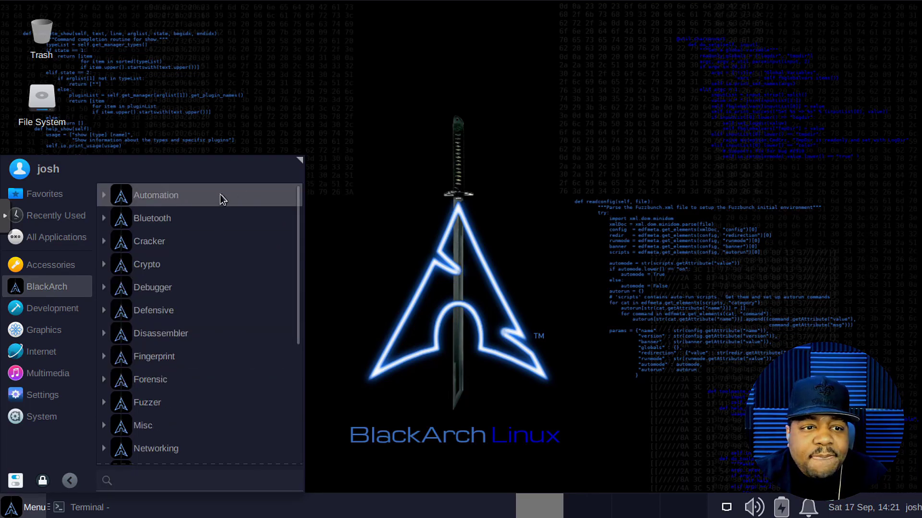
scroll(218, 341, down, 5)
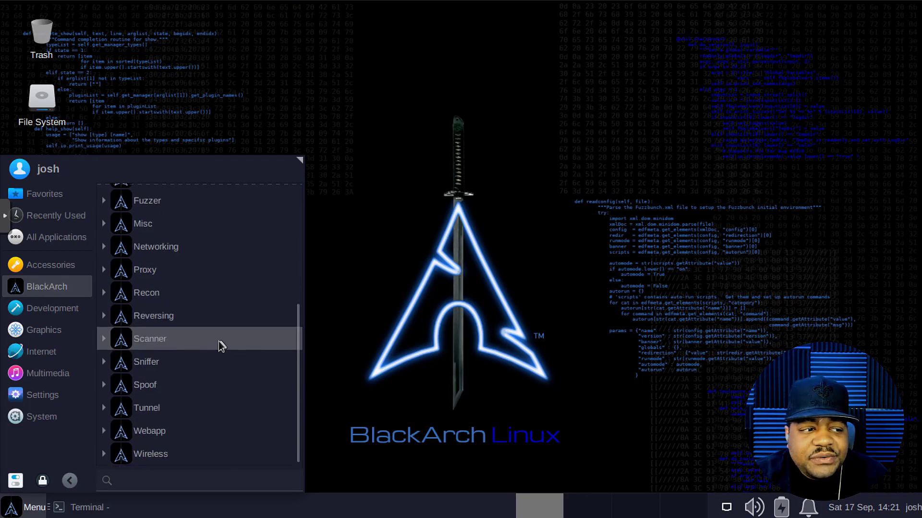
scroll(218, 341, up, 5)
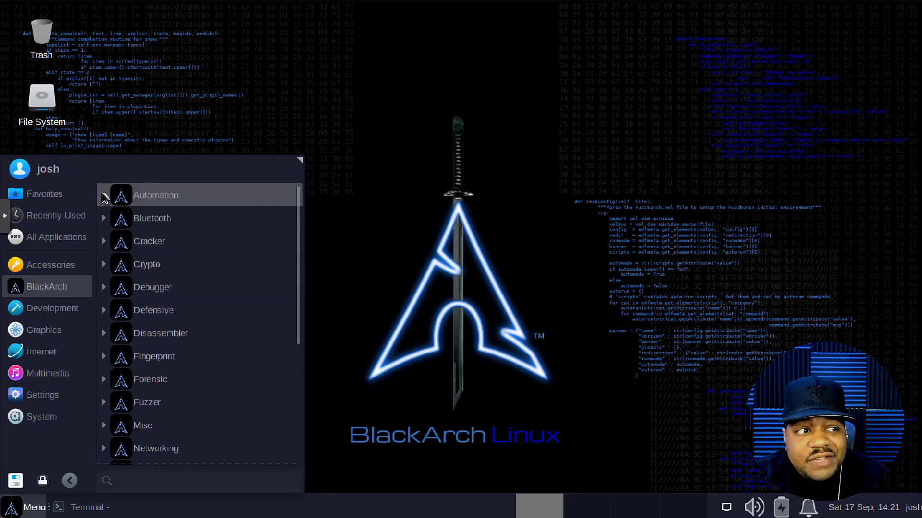
click(104, 196)
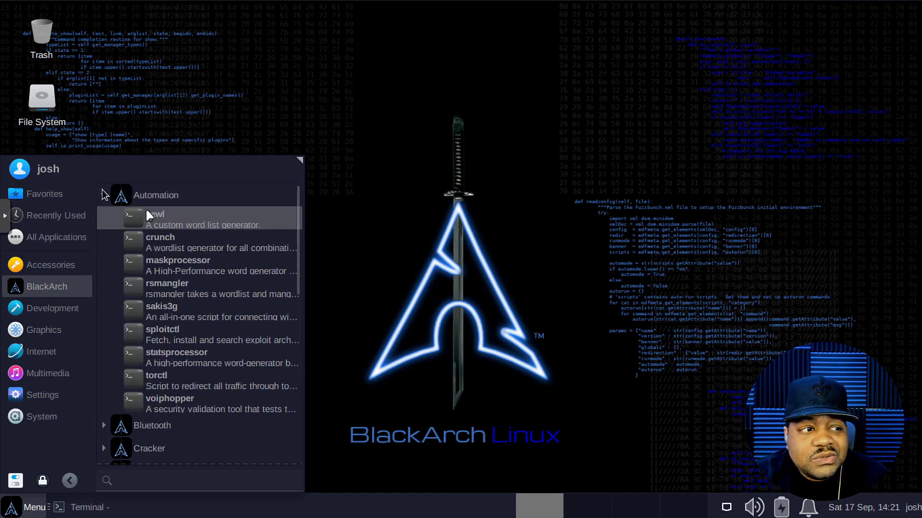
click(104, 194)
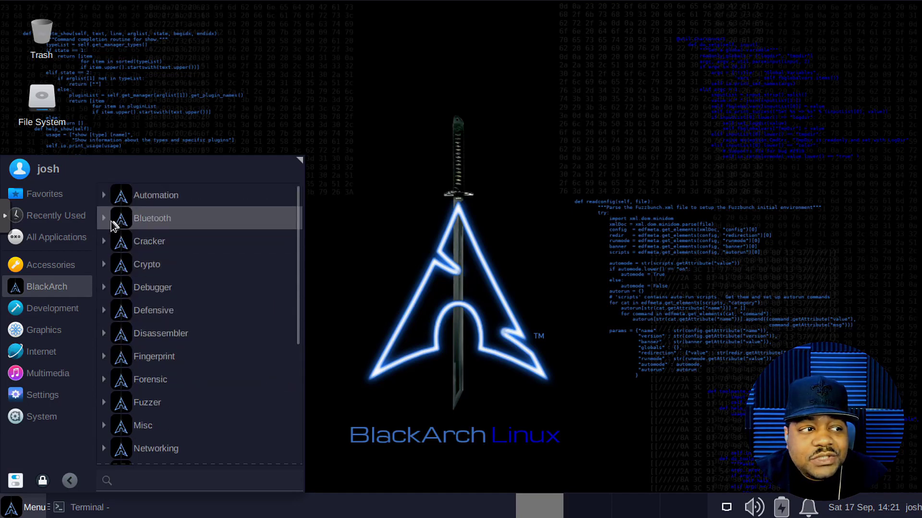
Step: Preview the Bluetooth, Cracker, Crypto, Debugger and Defensive tool lists, collapsing each
click(102, 219)
click(103, 219)
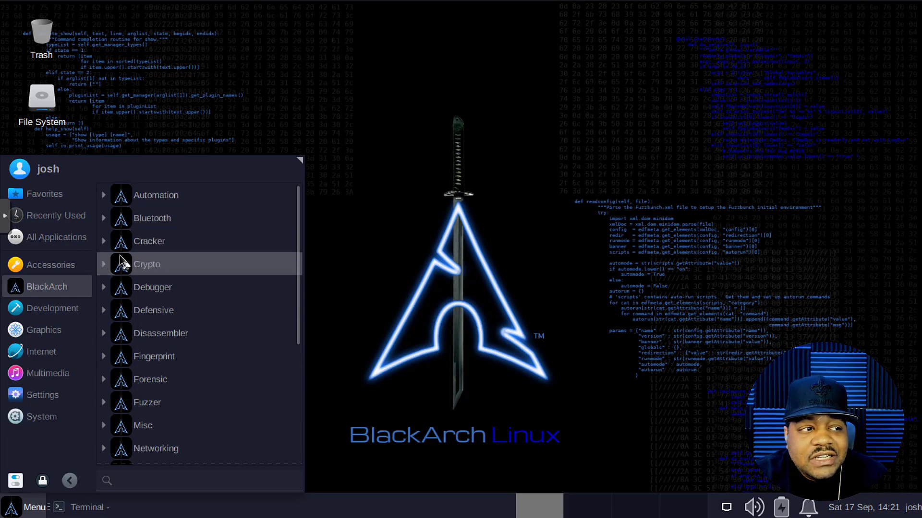
click(104, 242)
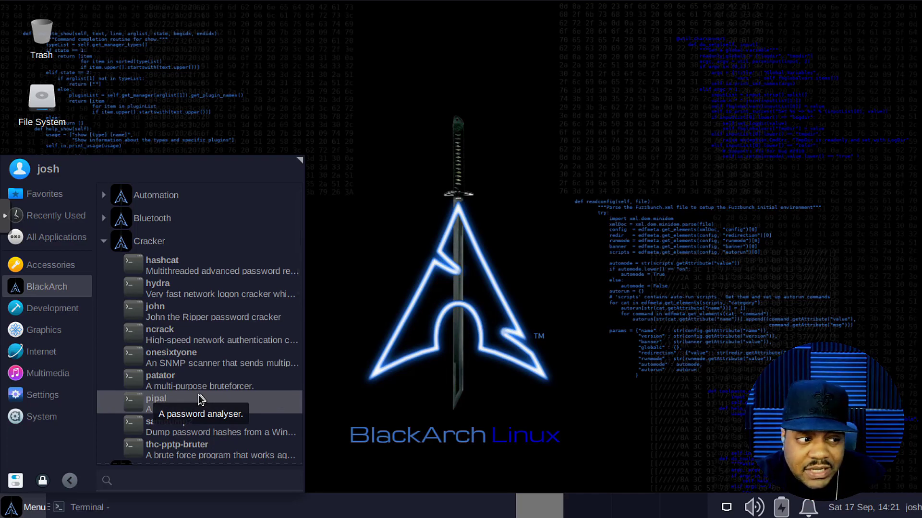
scroll(172, 322, down, 3)
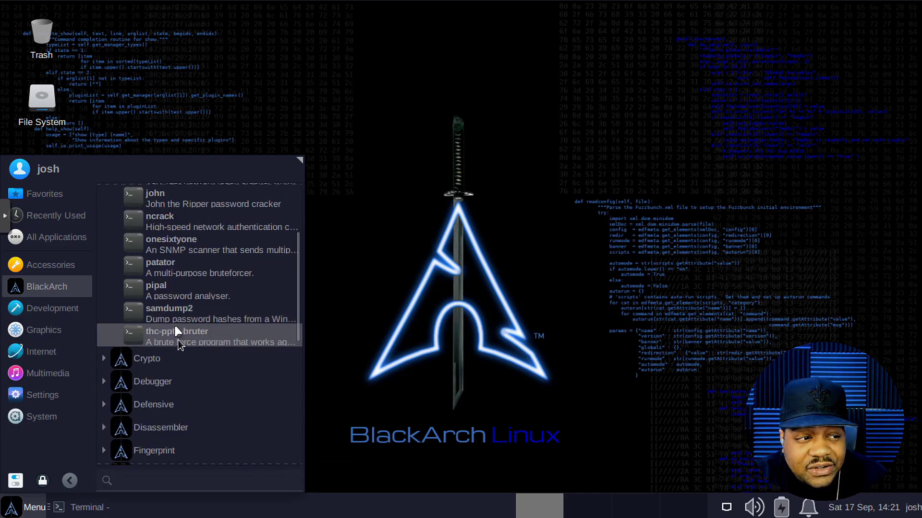
scroll(154, 243, up, 3)
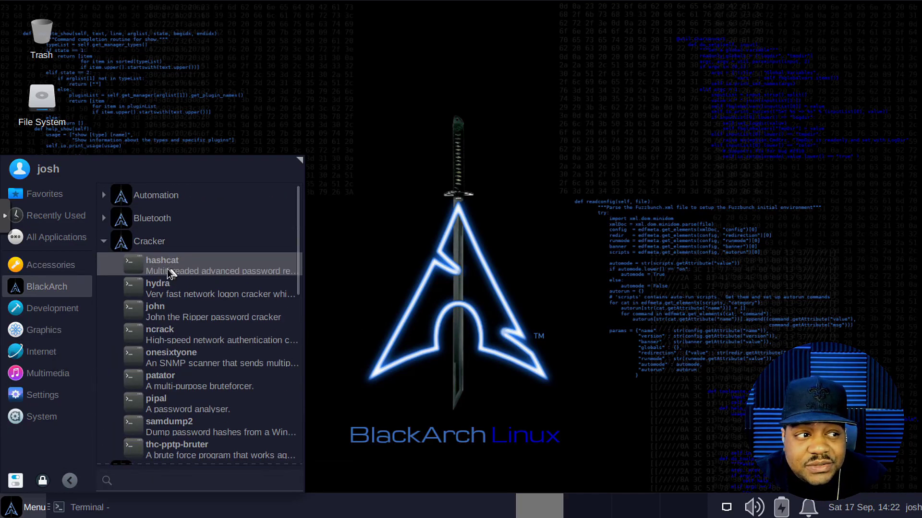
click(105, 241)
click(104, 265)
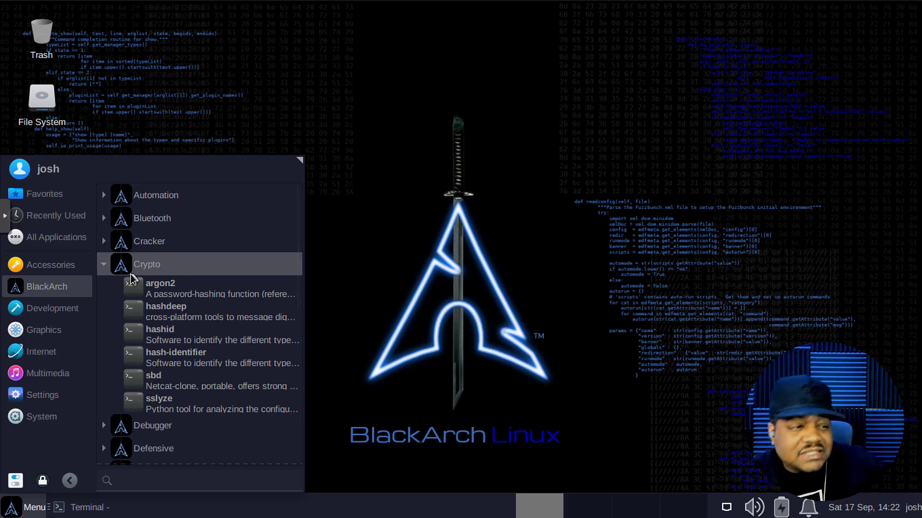
click(105, 265)
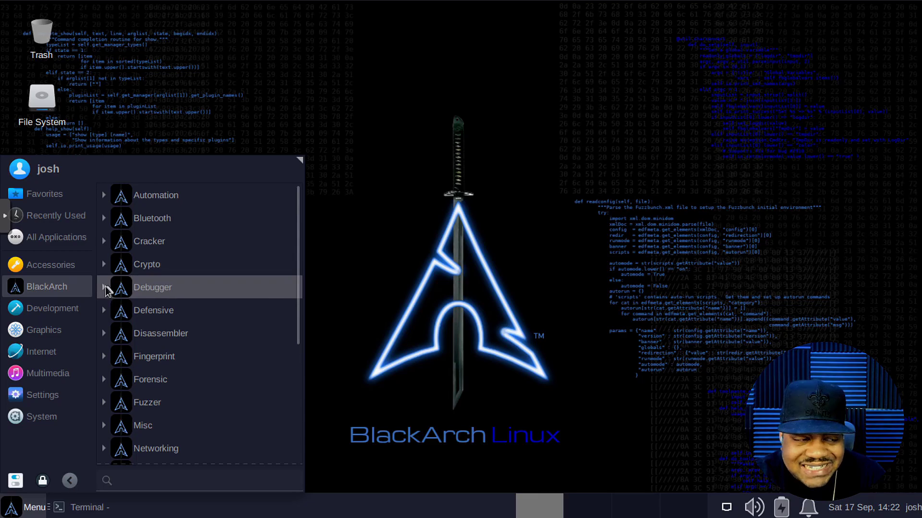
click(105, 288)
click(105, 289)
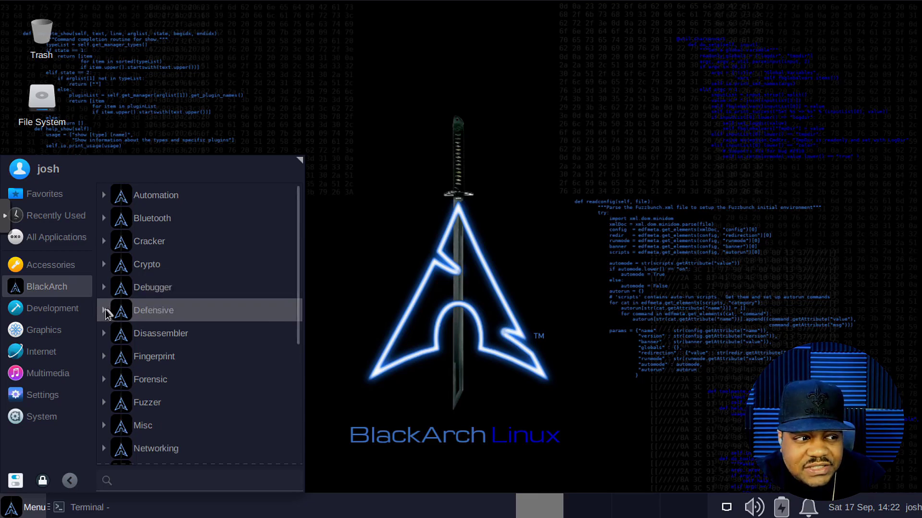